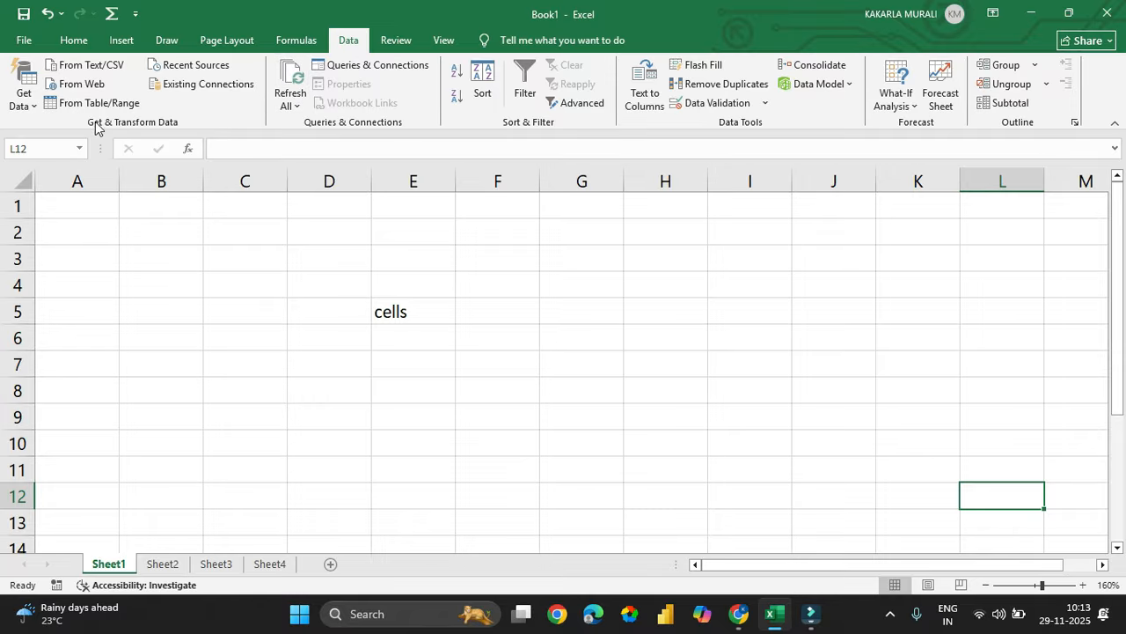
- Starting from cell A1, jump to the sheet's last column and last row, returning to A1 after each
click(74, 40)
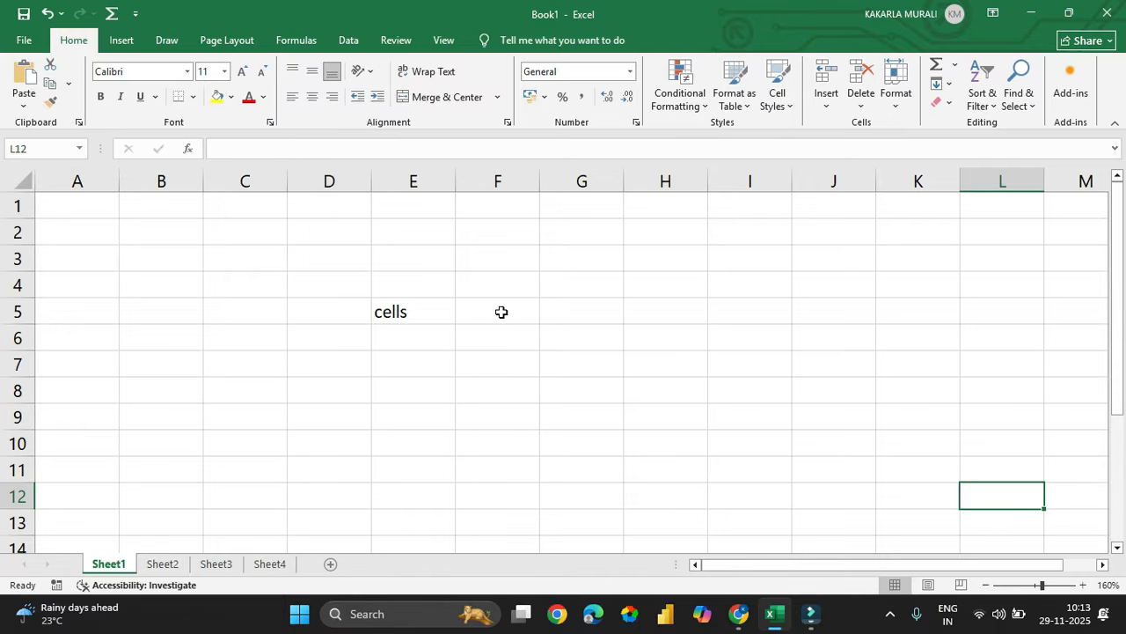
click(269, 282)
click(70, 224)
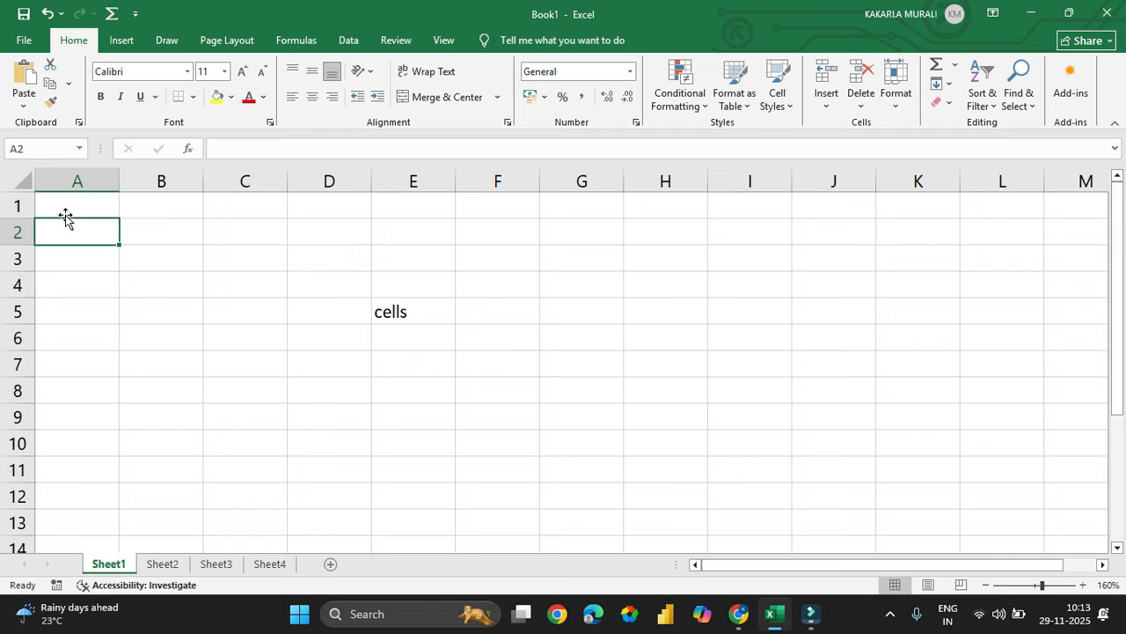
double_click(58, 199)
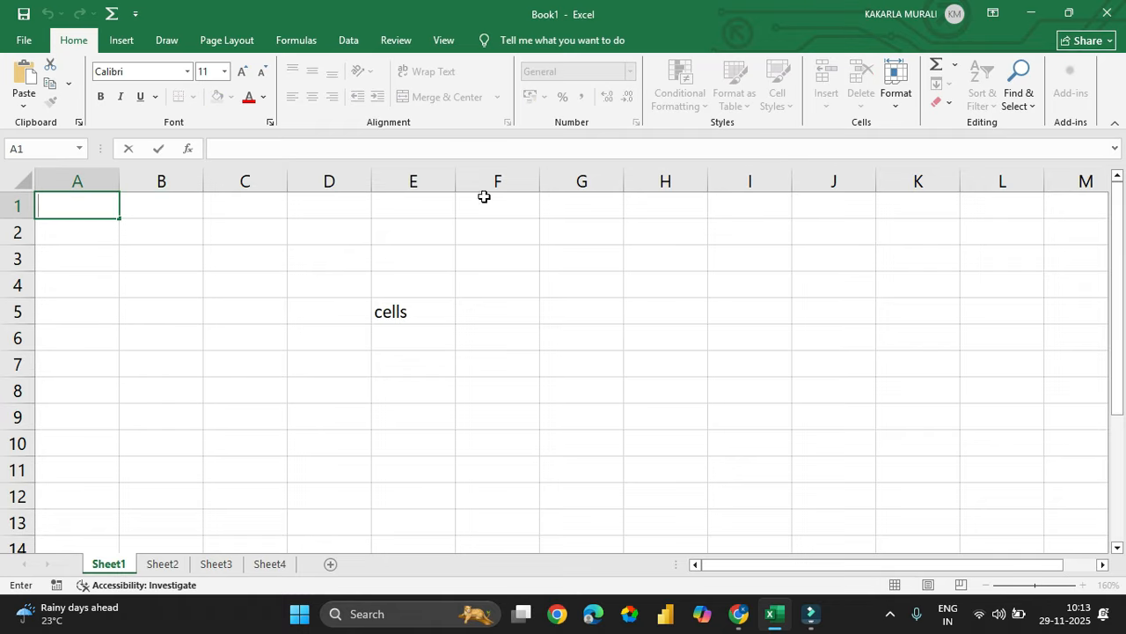
key(Escape)
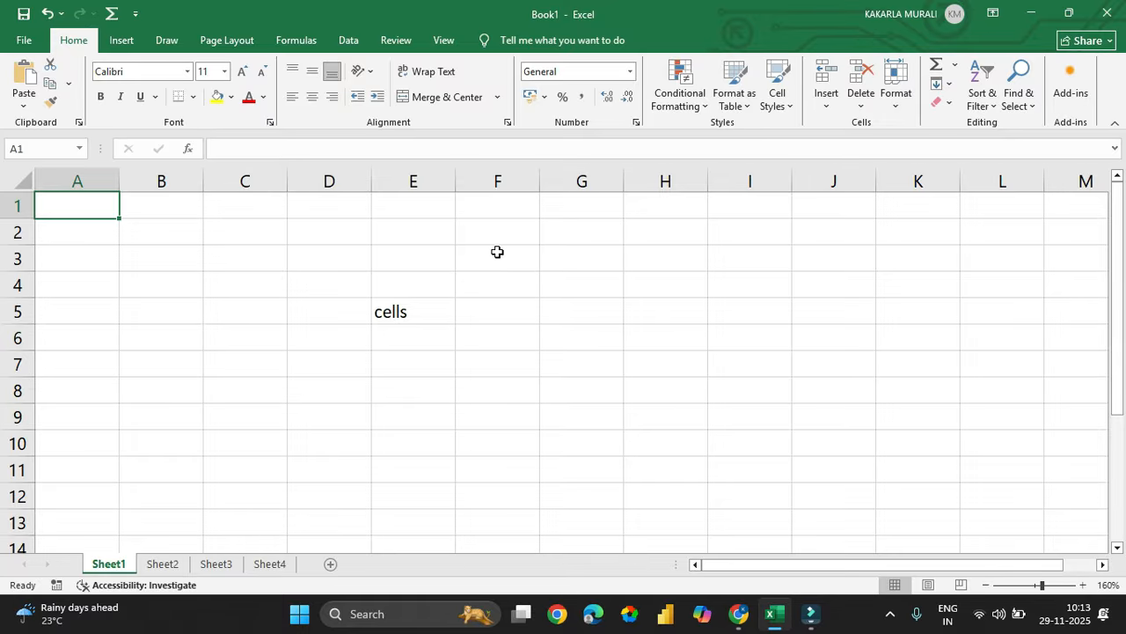
key(ctrl+Right)
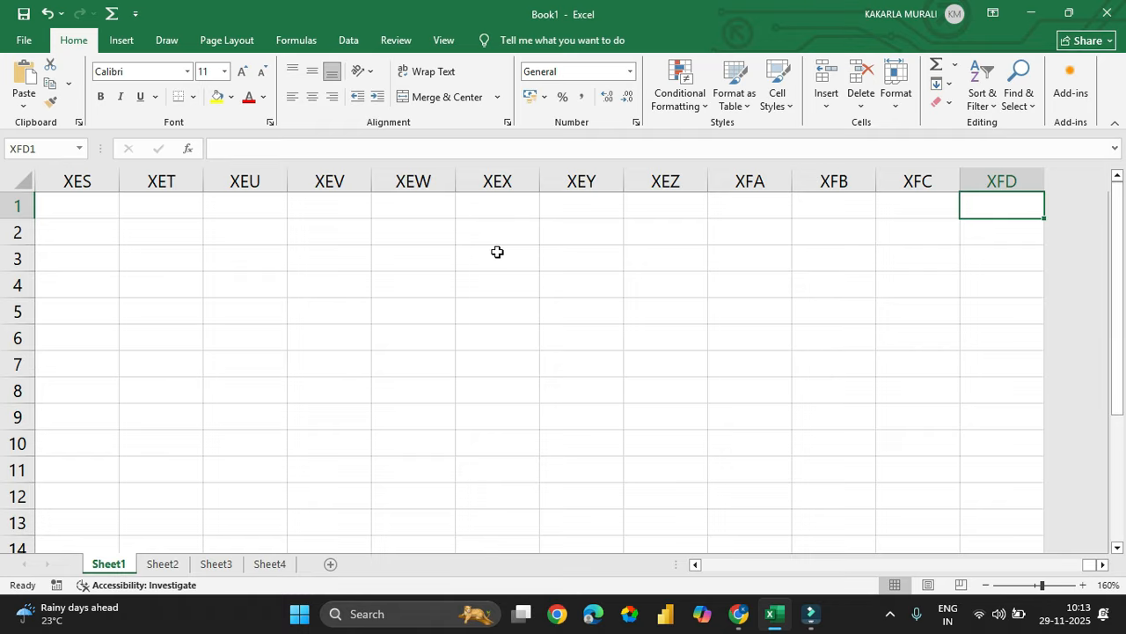
key(ctrl+Left)
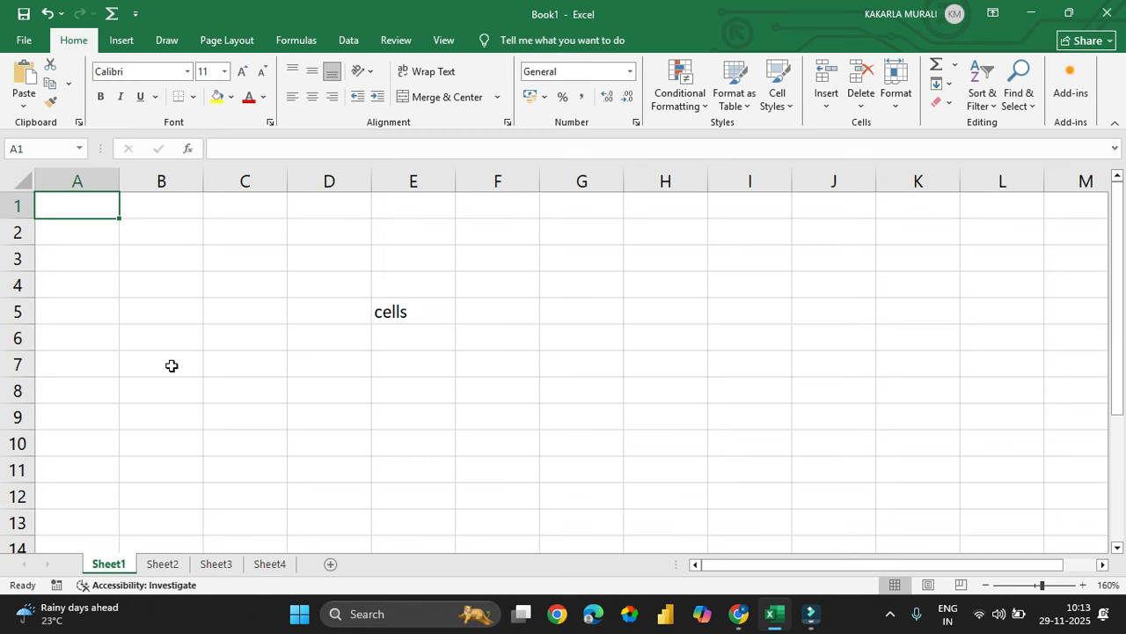
key(ctrl+Down)
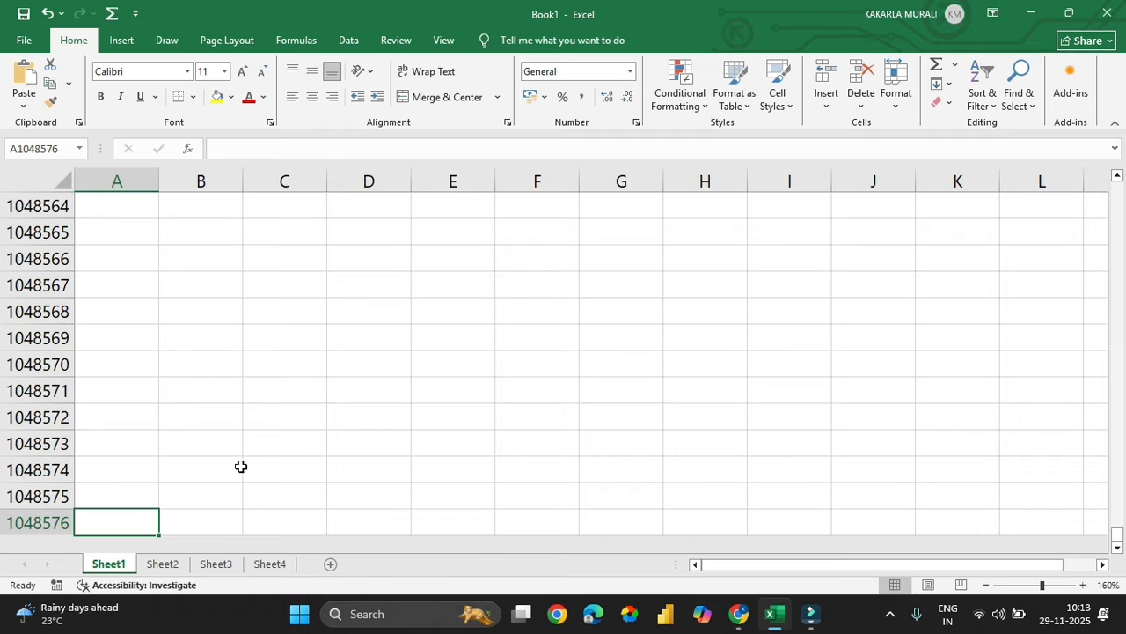
key(ctrl+Home)
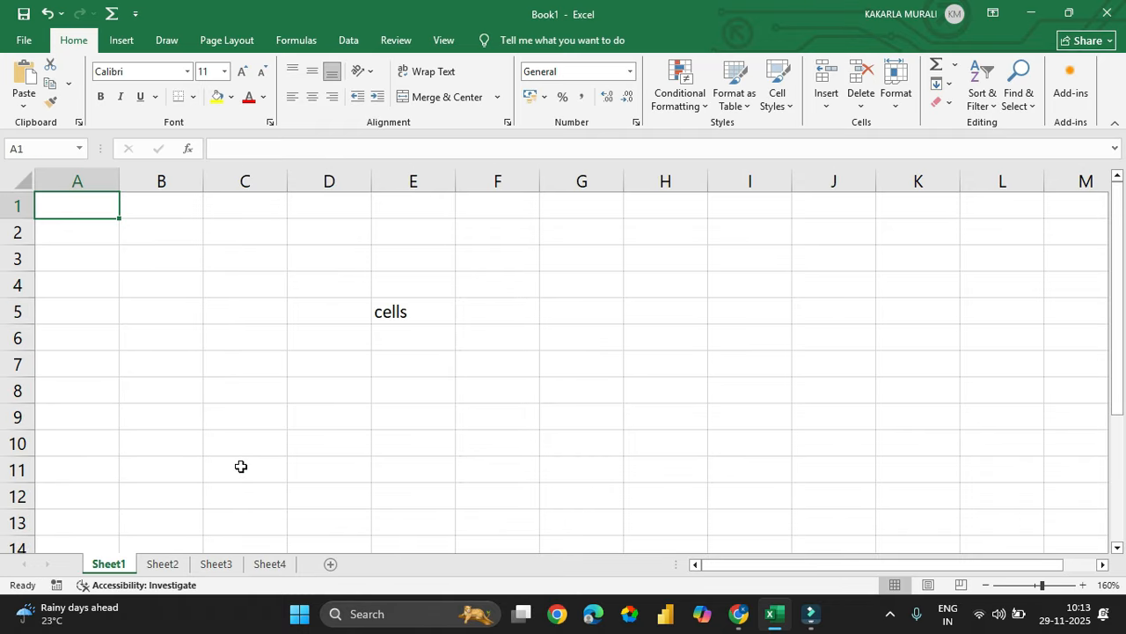
- Select cells C2, E5, C3, A2 and A1 one at a time to examine each cell's address
click(266, 232)
click(391, 313)
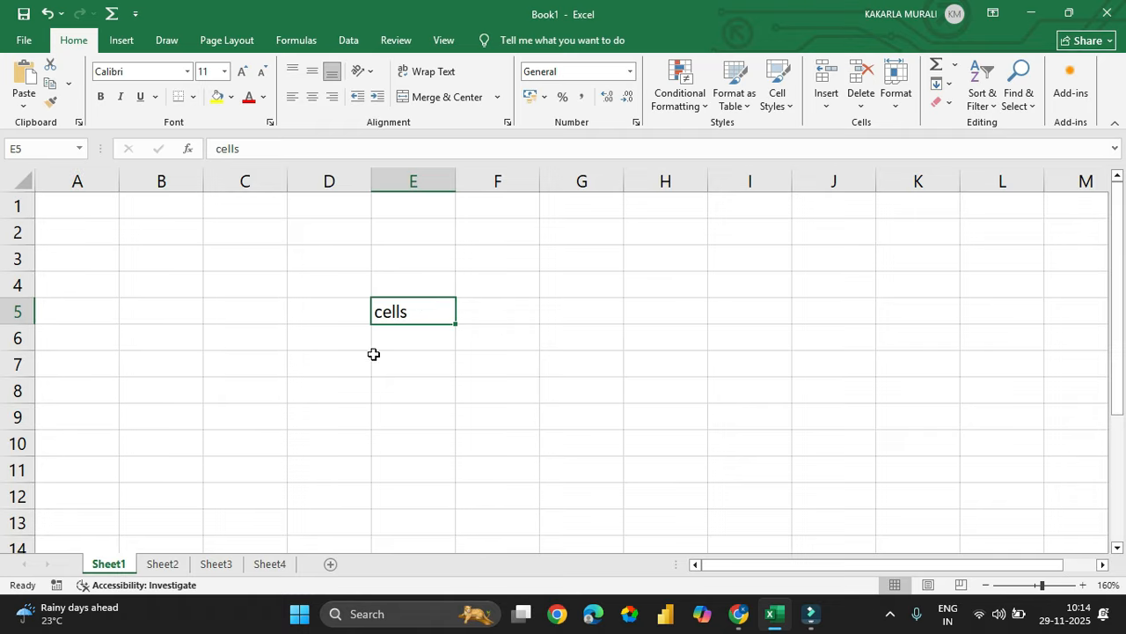
click(284, 257)
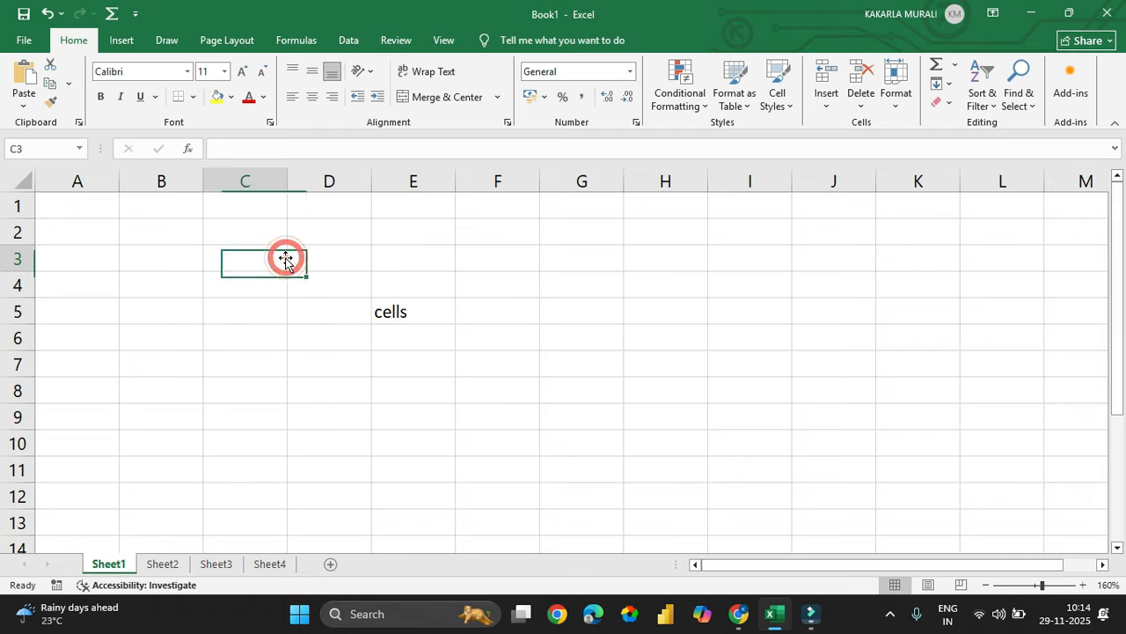
click(105, 227)
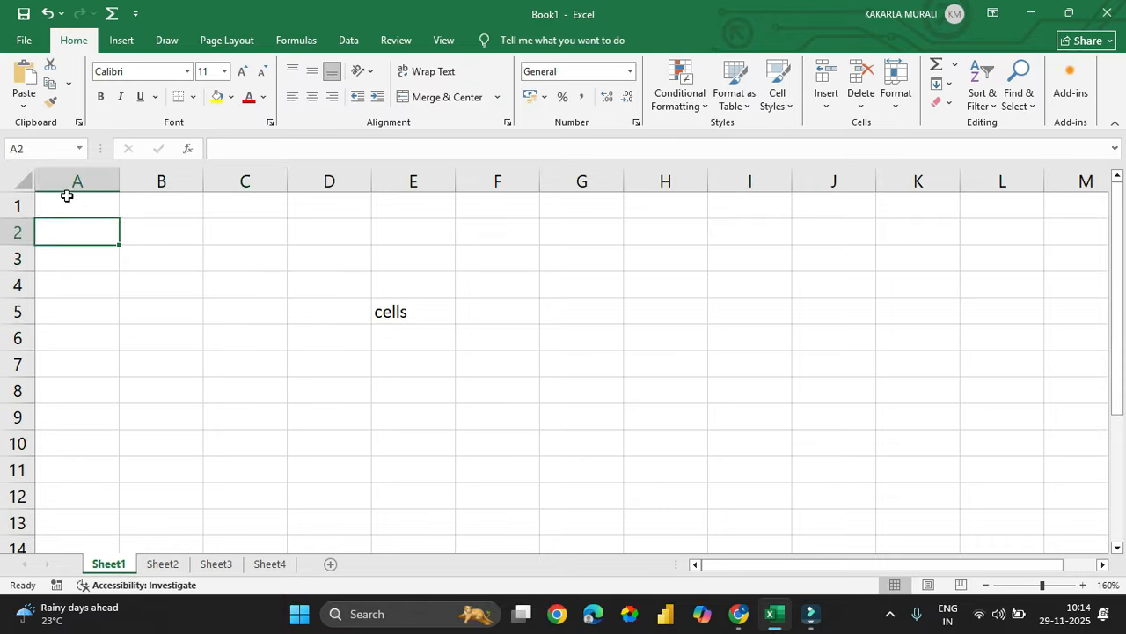
click(68, 199)
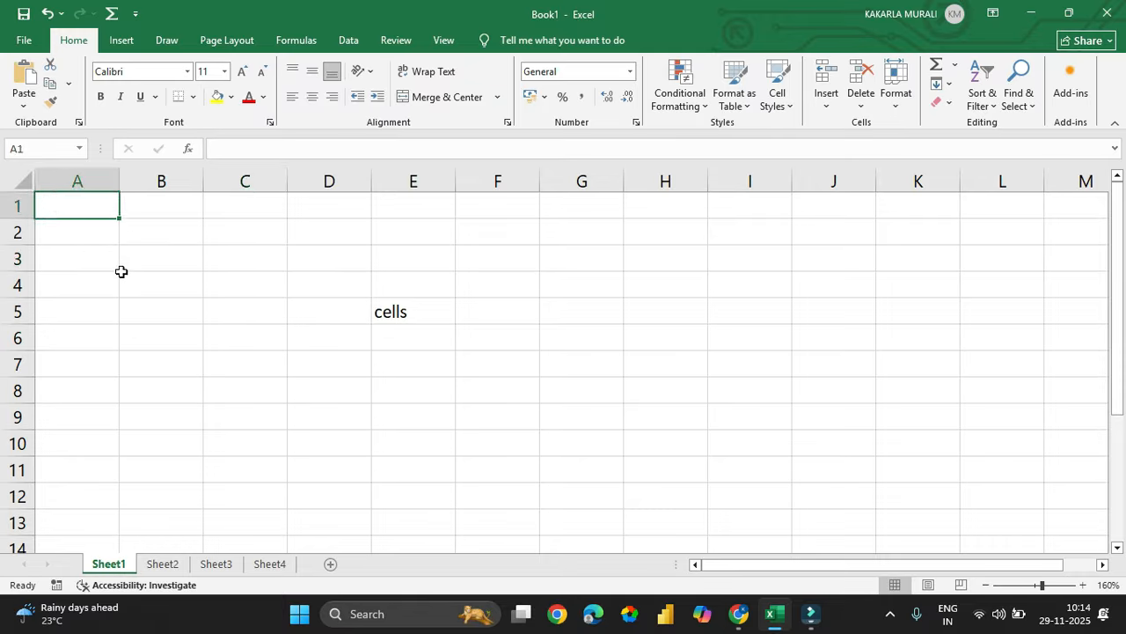
click(231, 264)
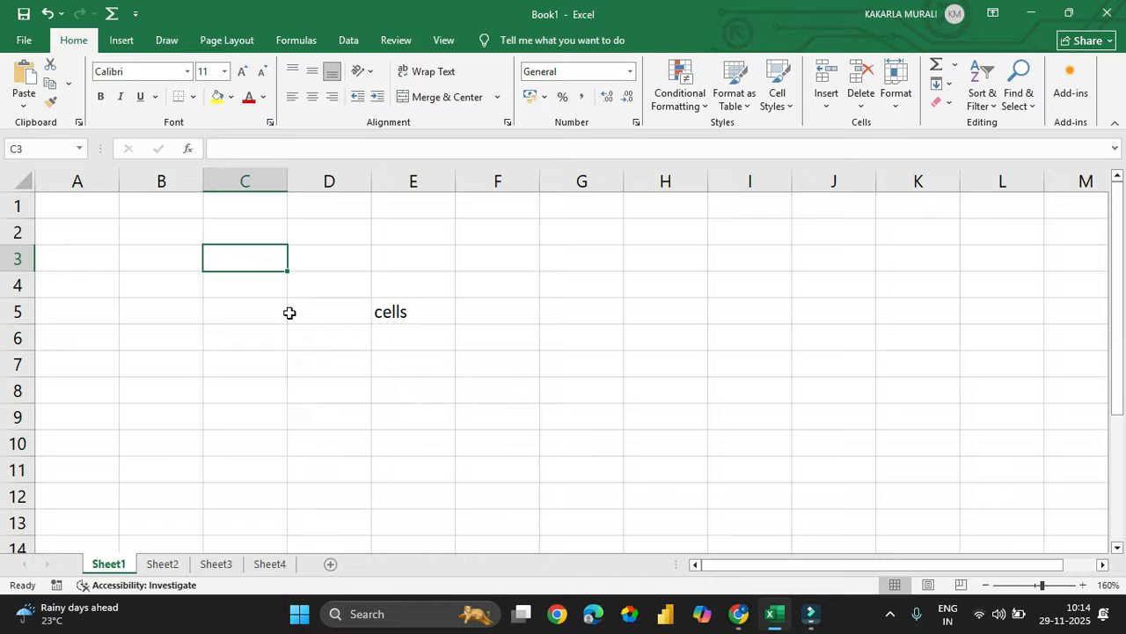
click(57, 205)
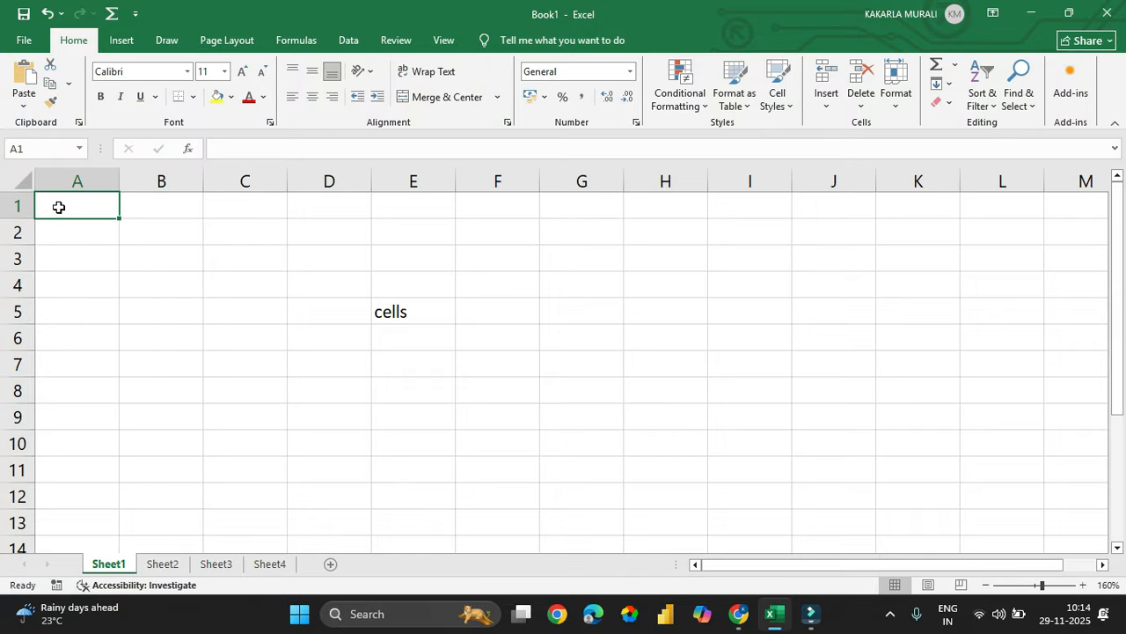
- Examine the cell references of A2, A3, A4, B4, D2, H4 and H8 by selecting each in turn
click(70, 243)
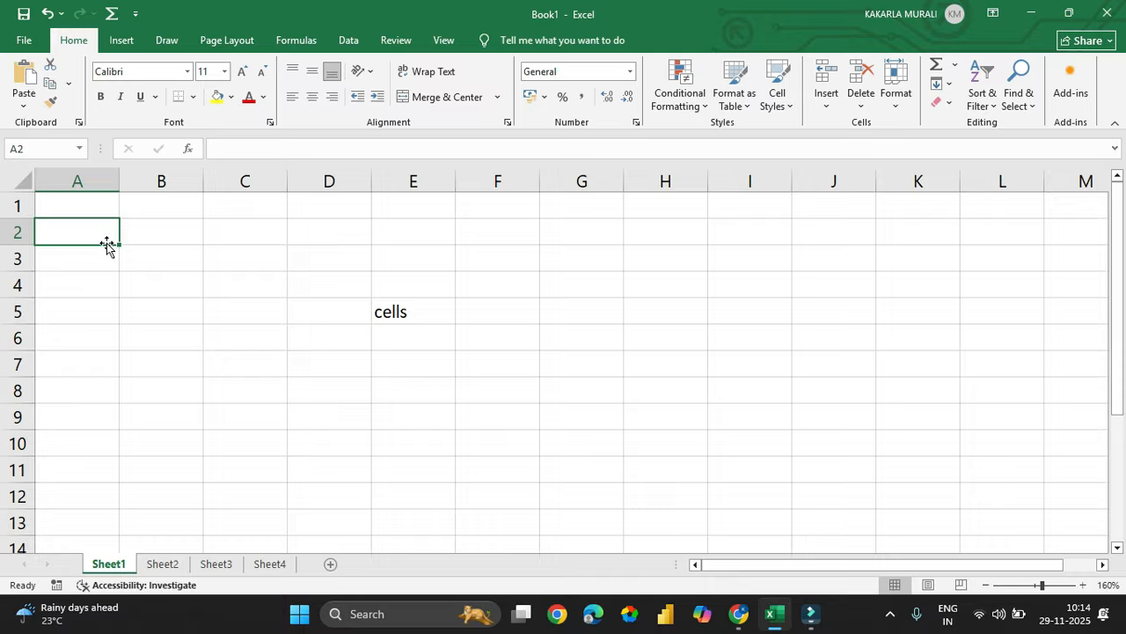
click(78, 264)
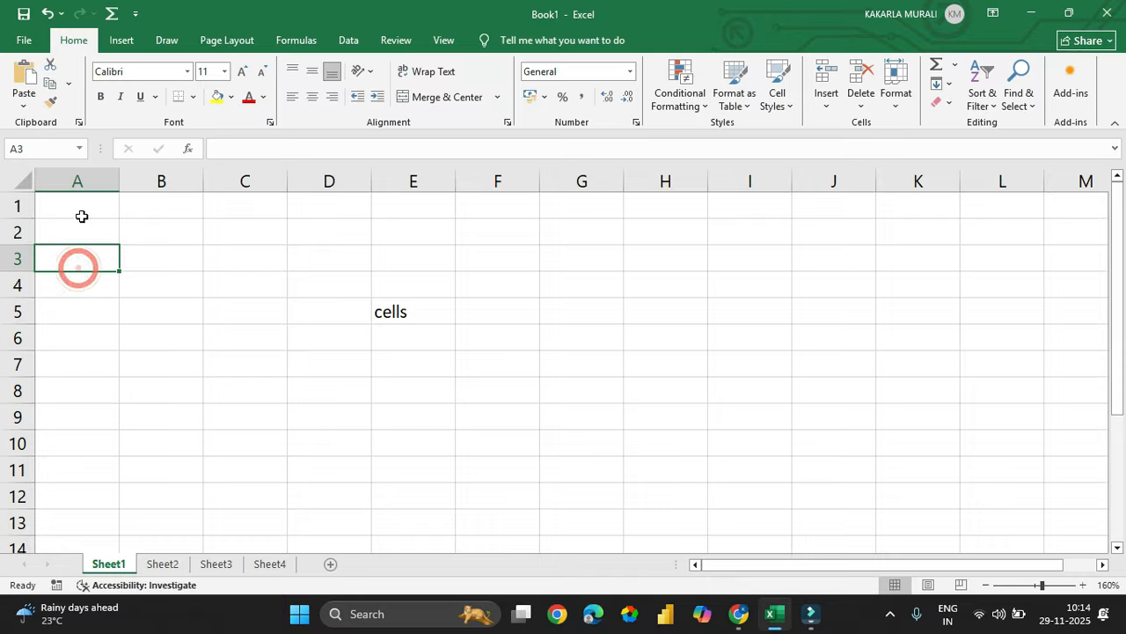
click(81, 285)
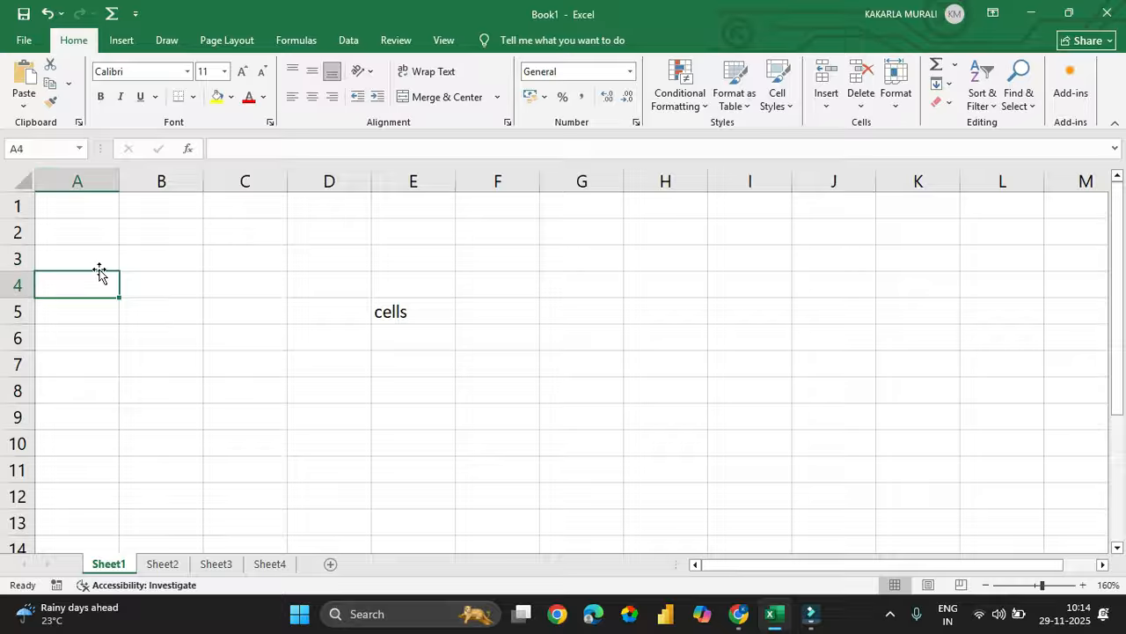
click(181, 283)
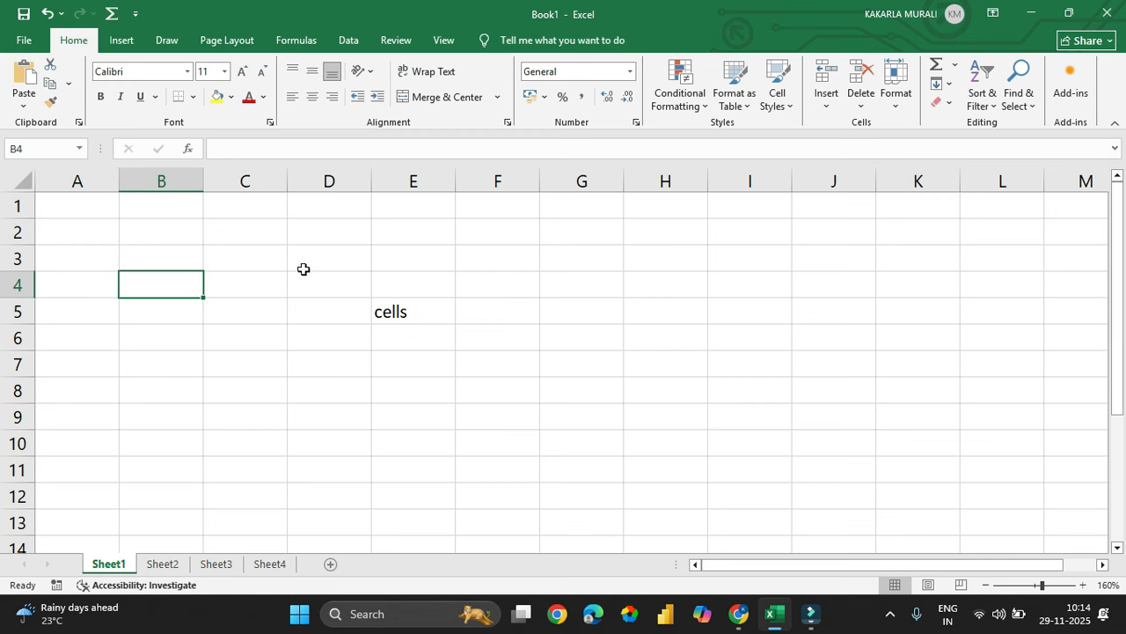
click(329, 231)
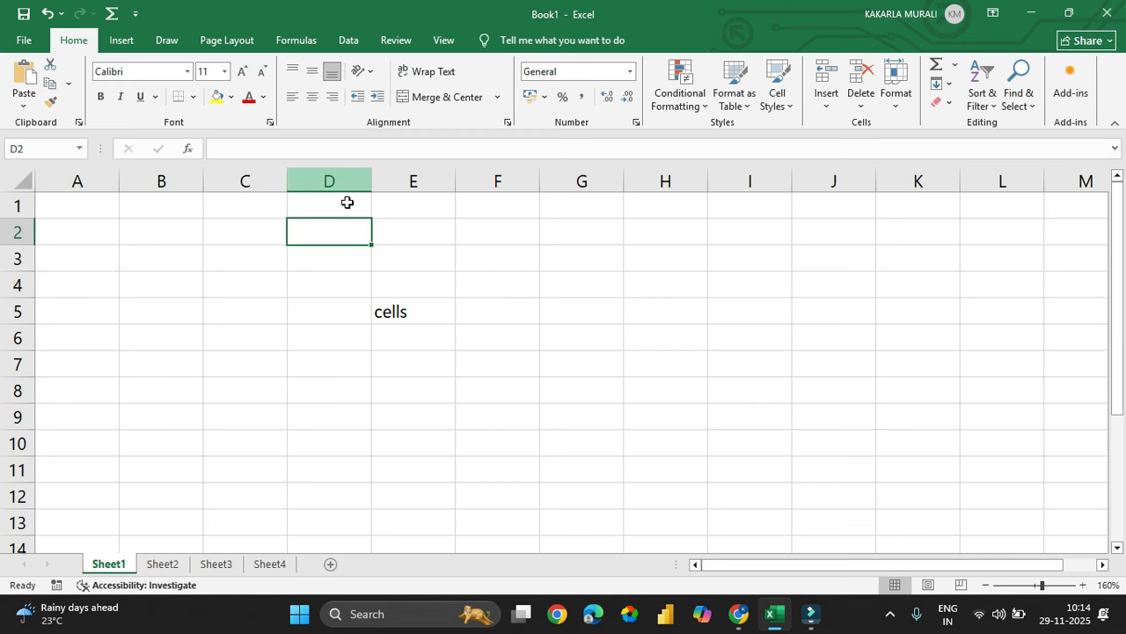
click(662, 285)
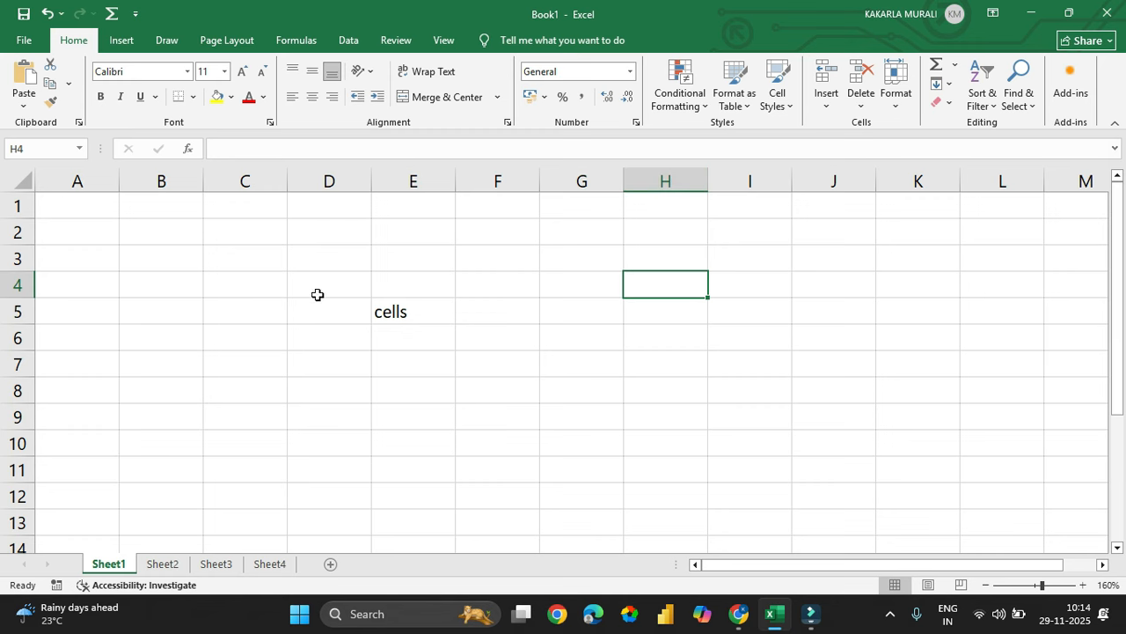
click(626, 390)
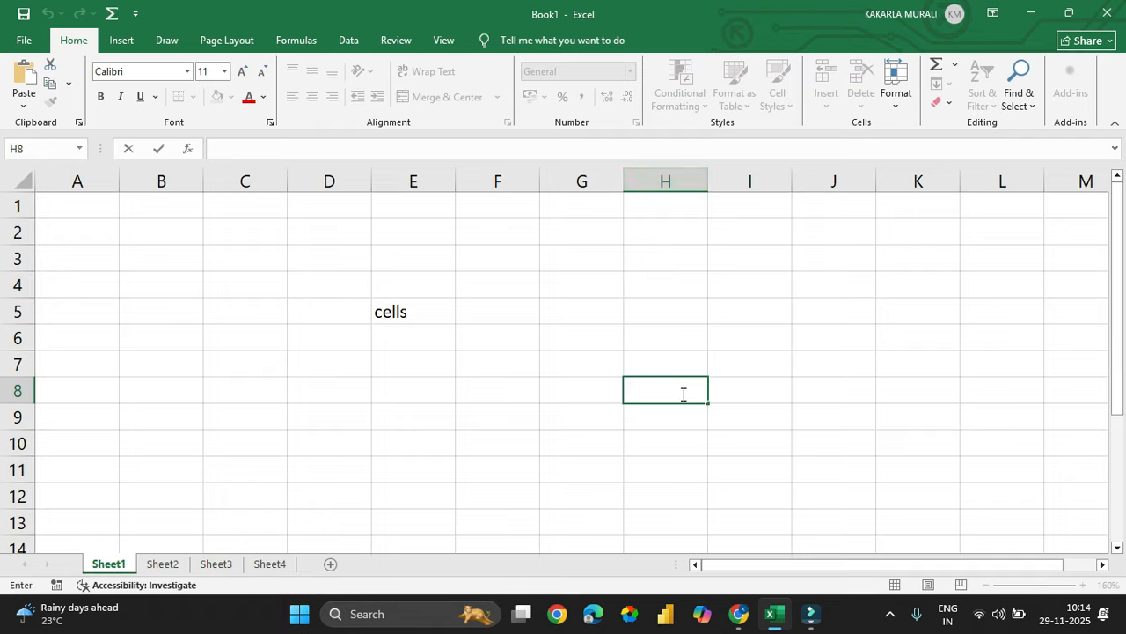
key(Escape)
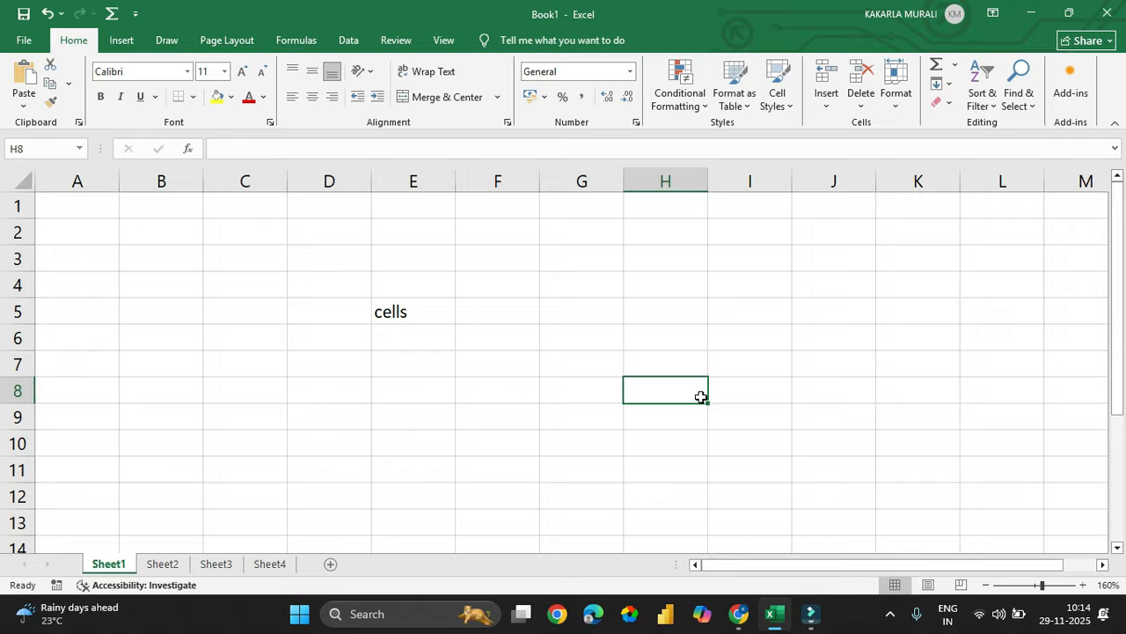
click(517, 322)
click(294, 279)
click(451, 396)
click(485, 427)
click(551, 340)
click(236, 281)
click(260, 338)
click(279, 362)
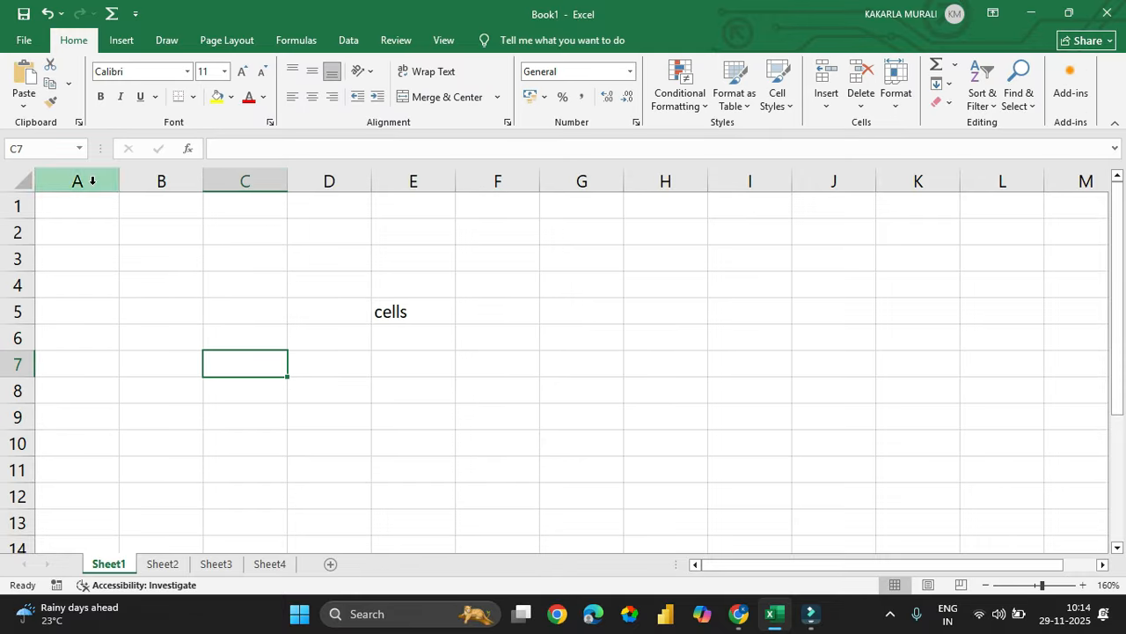
- Select entire column C, row 5, column D and row 5 again to examine columns versus rows
click(256, 182)
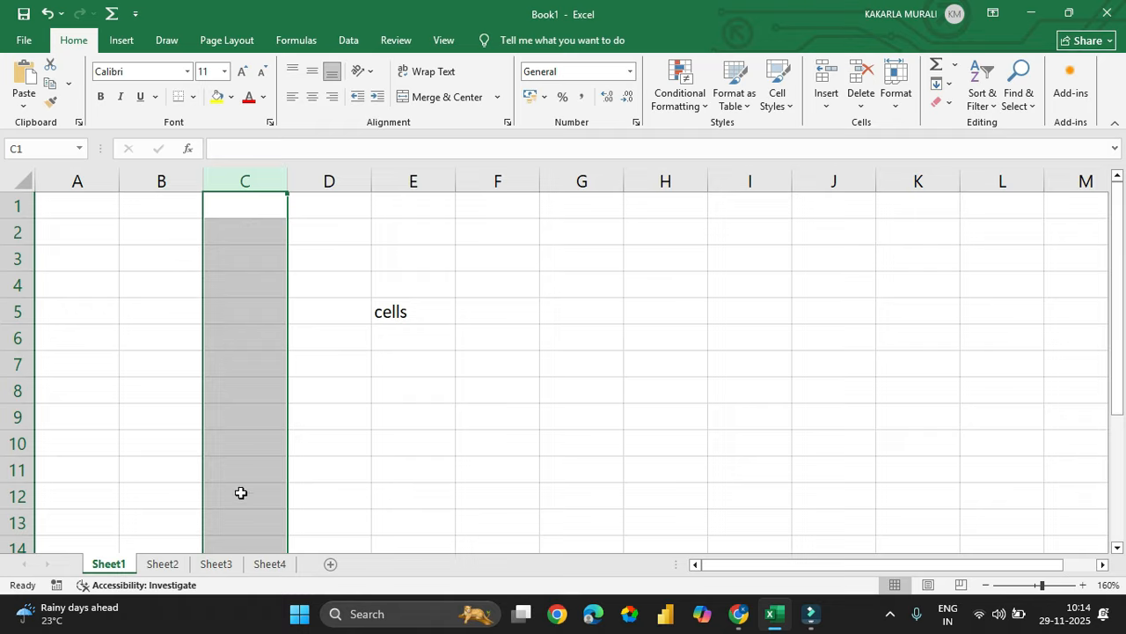
click(490, 508)
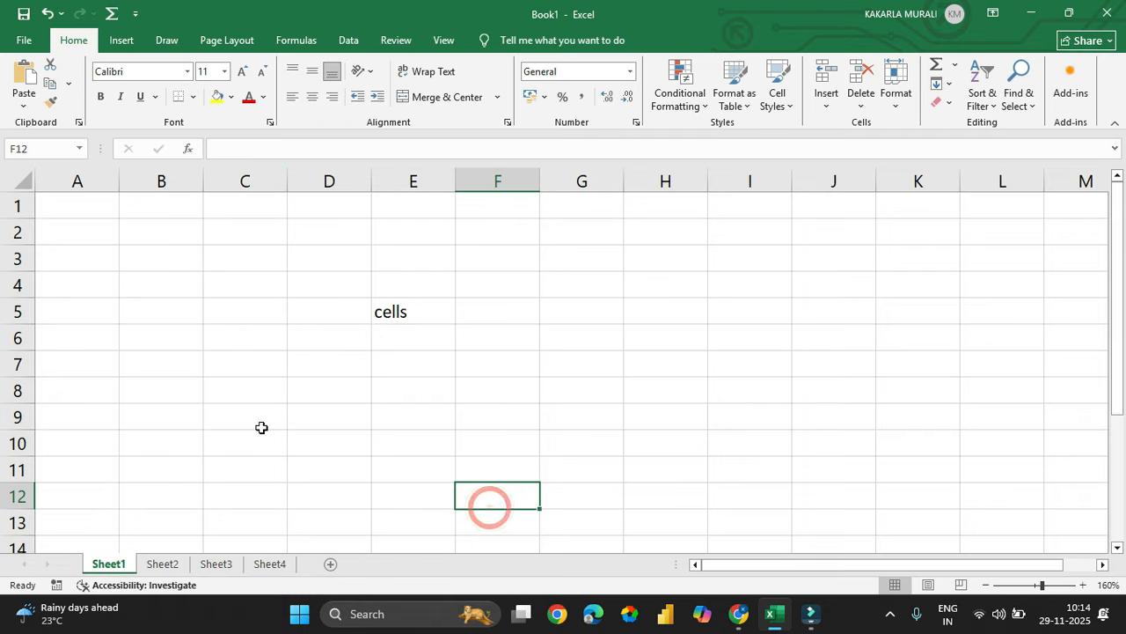
click(13, 310)
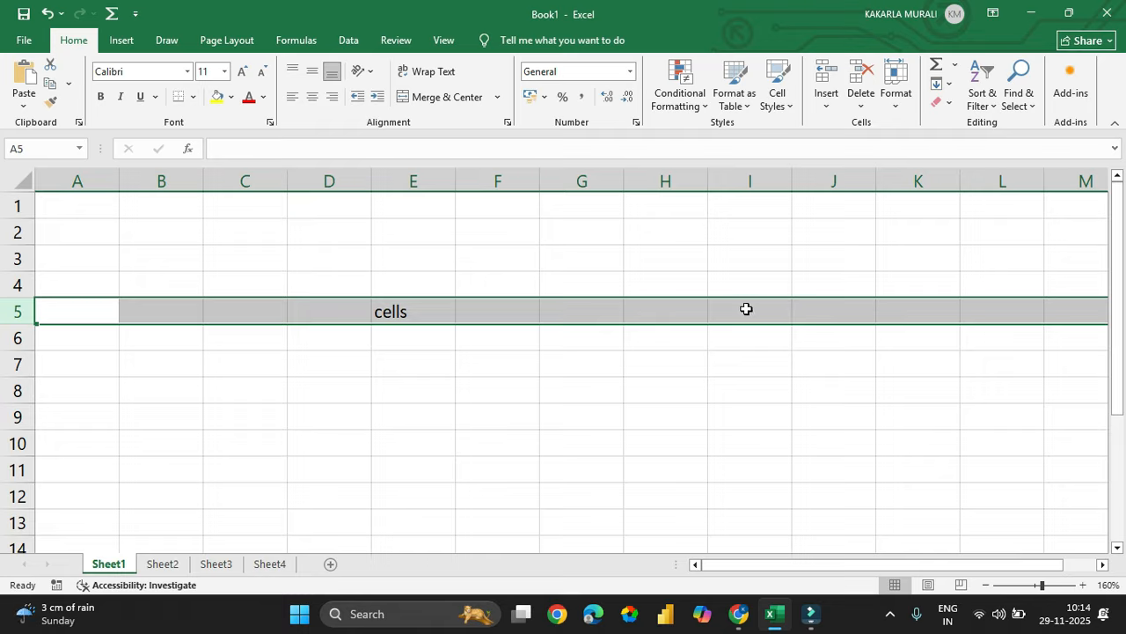
click(329, 181)
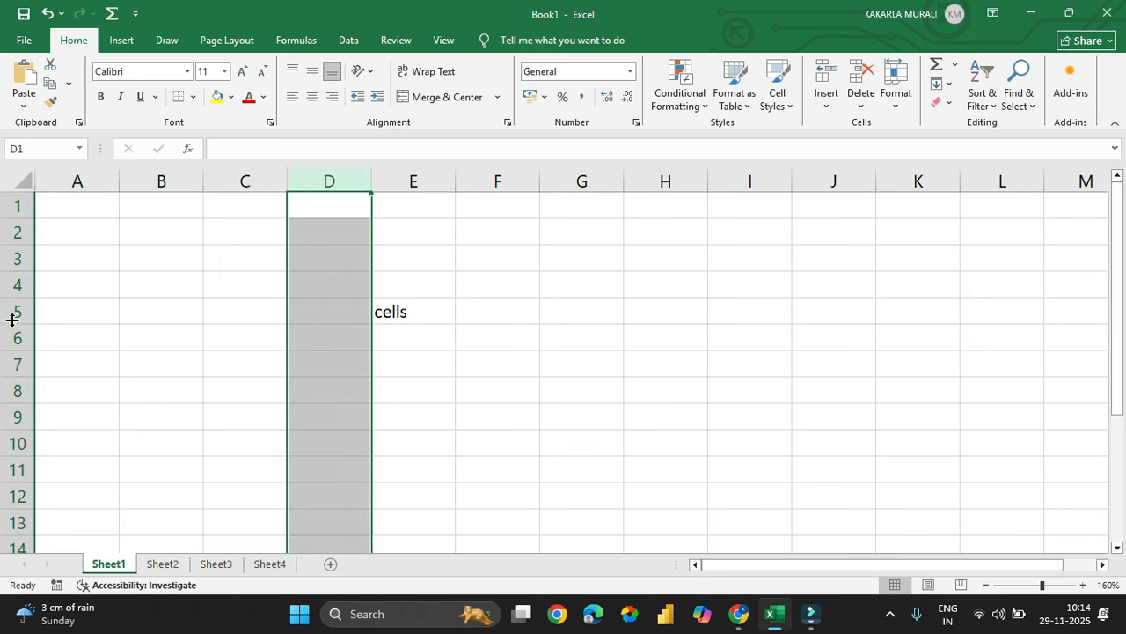
click(16, 312)
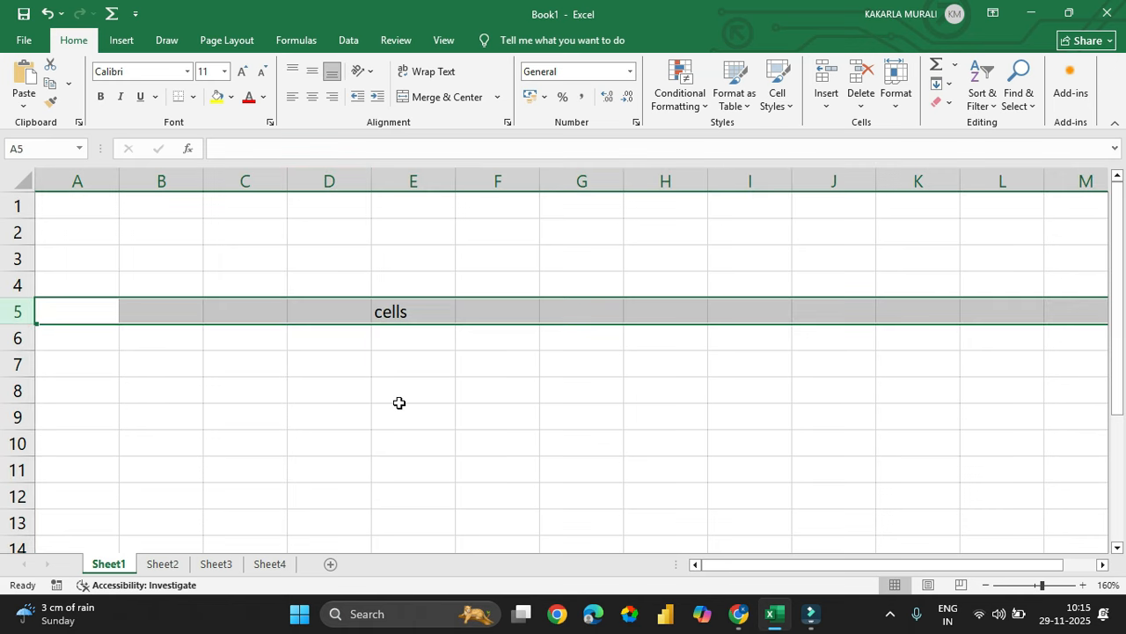
- Select the block of cells from F4 to I9
click(376, 430)
click(219, 384)
click(297, 317)
drag(520, 289, 749, 415)
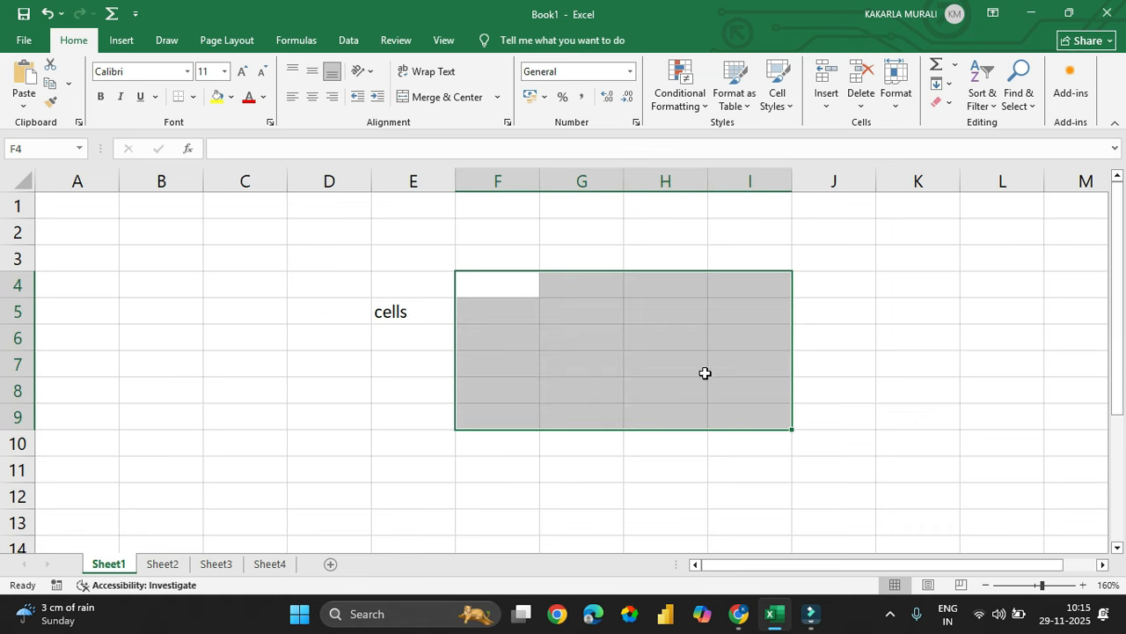
click(685, 302)
click(687, 377)
click(425, 305)
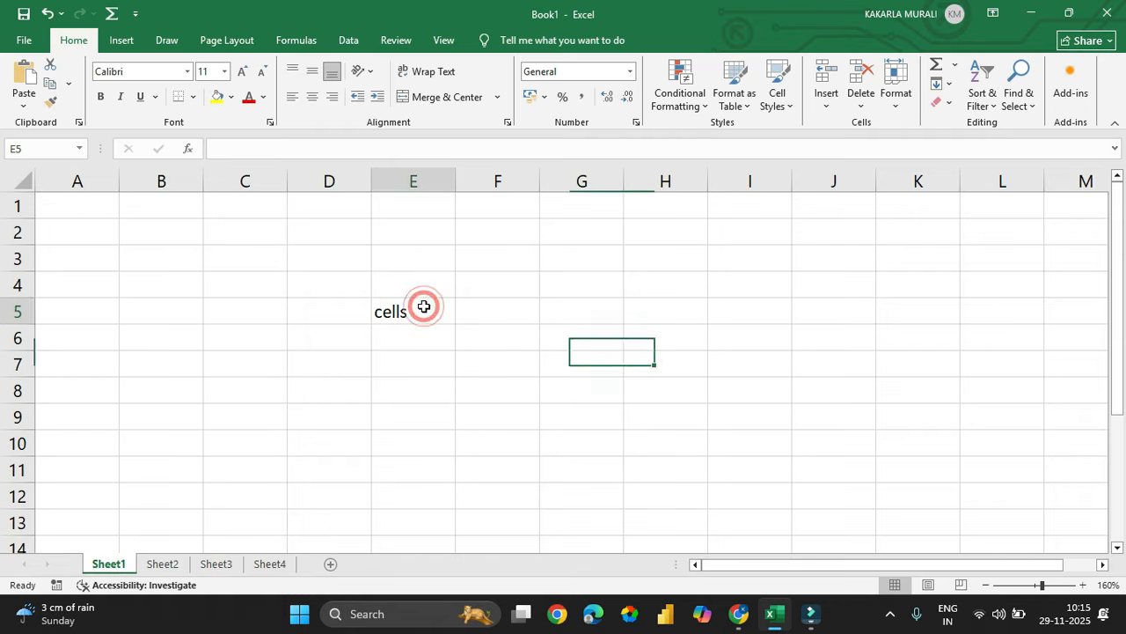
click(495, 284)
click(329, 180)
click(499, 341)
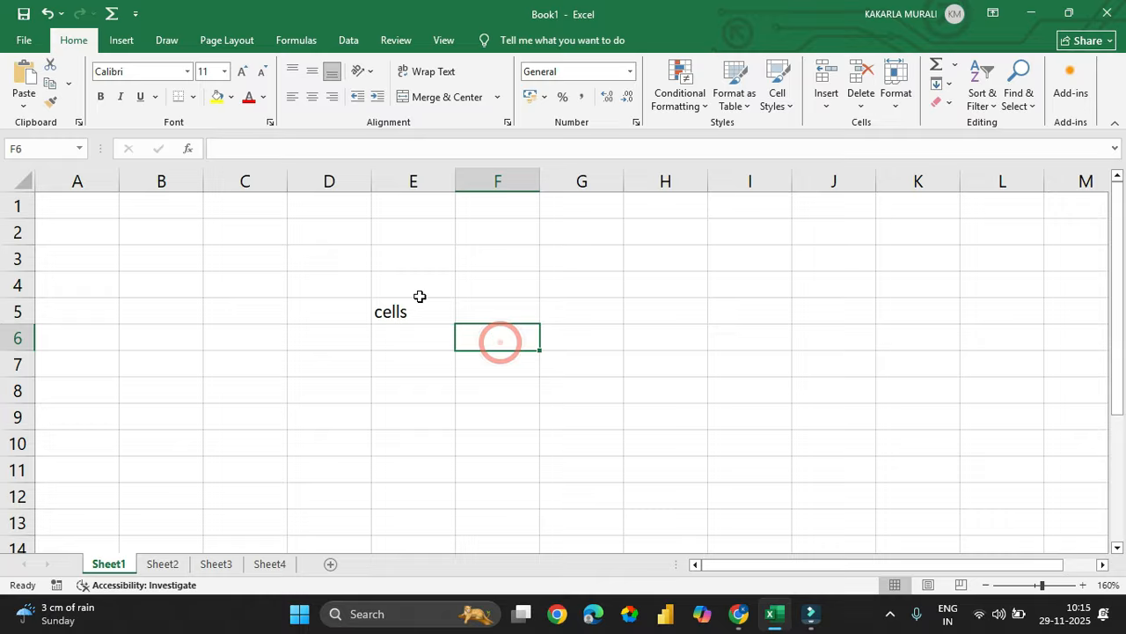
- Select entire columns C, E and F in turn, and examine how far column F extends down the sheet
click(262, 180)
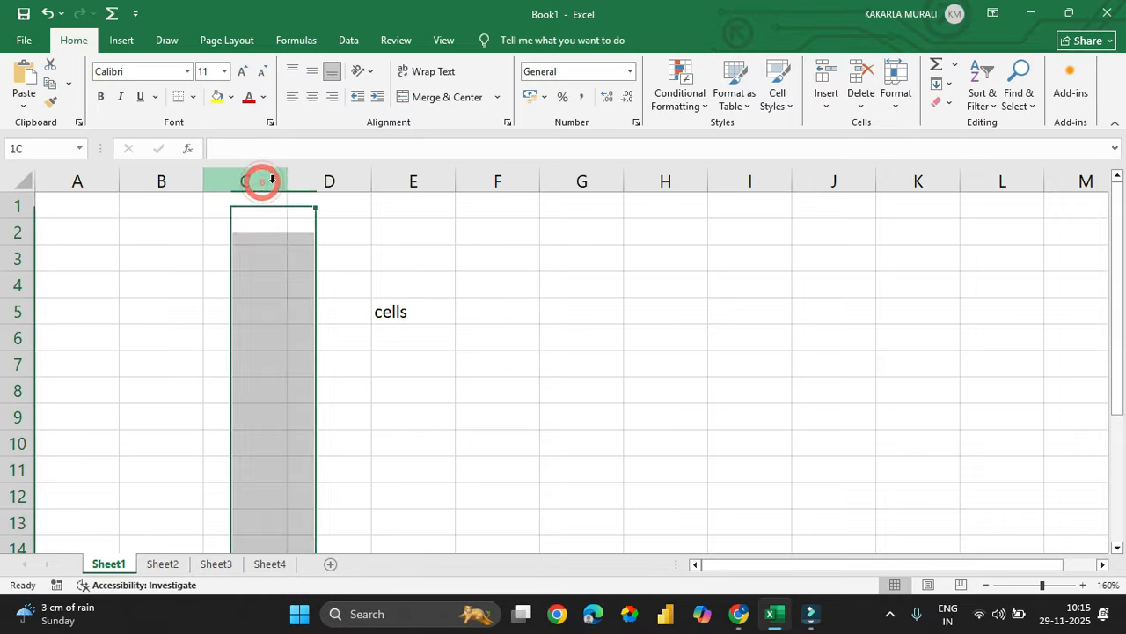
click(413, 182)
click(496, 182)
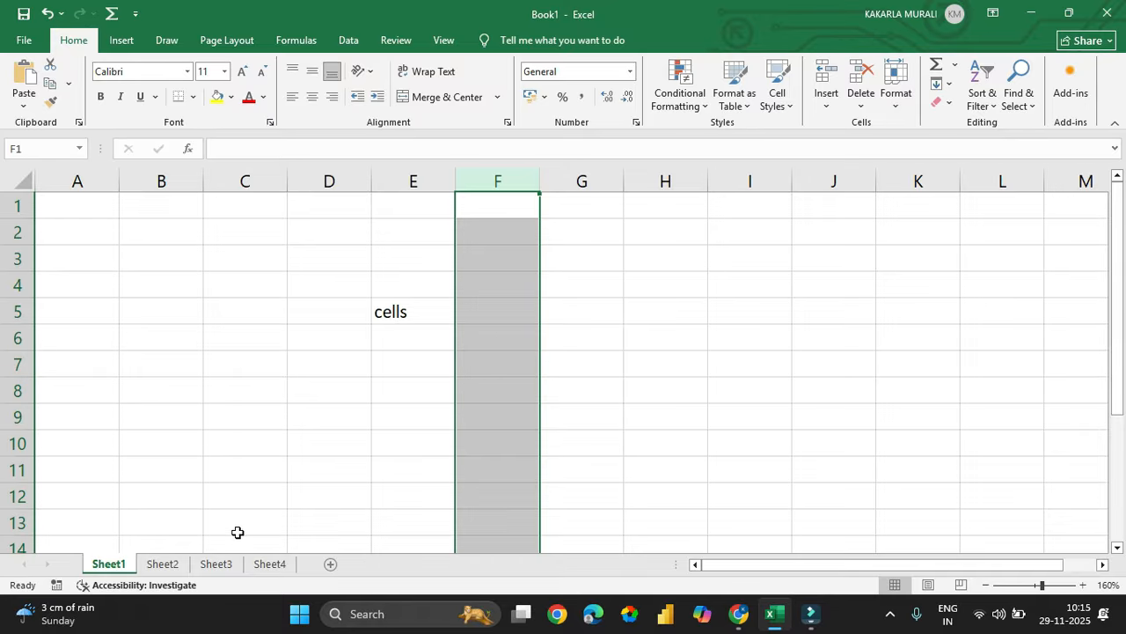
scroll(498, 546, down, 20)
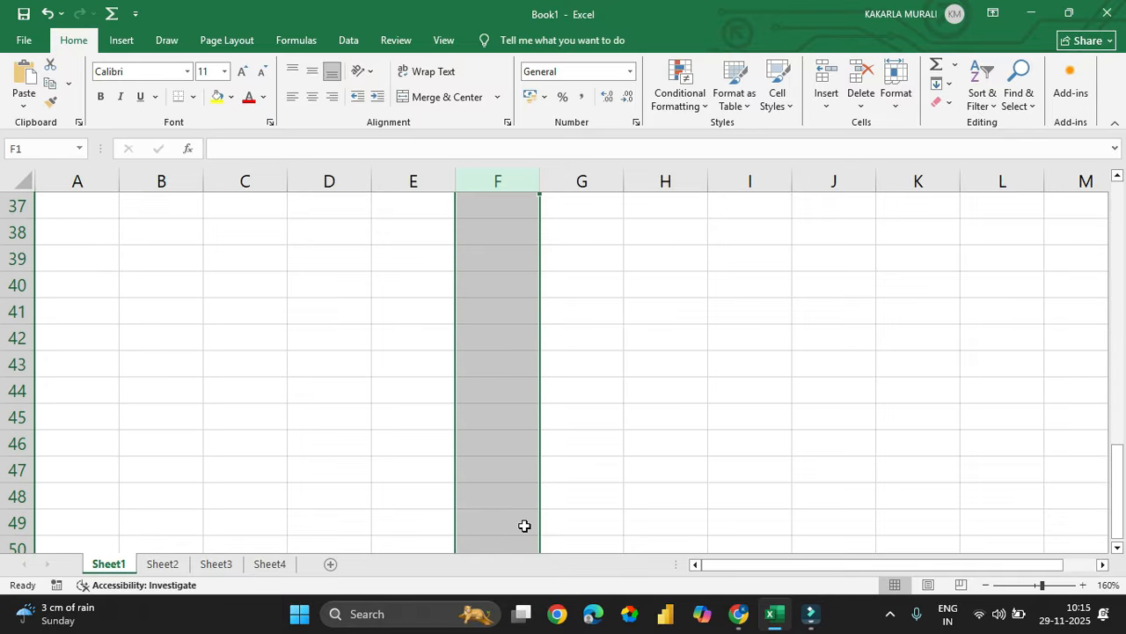
scroll(524, 525, down, 16)
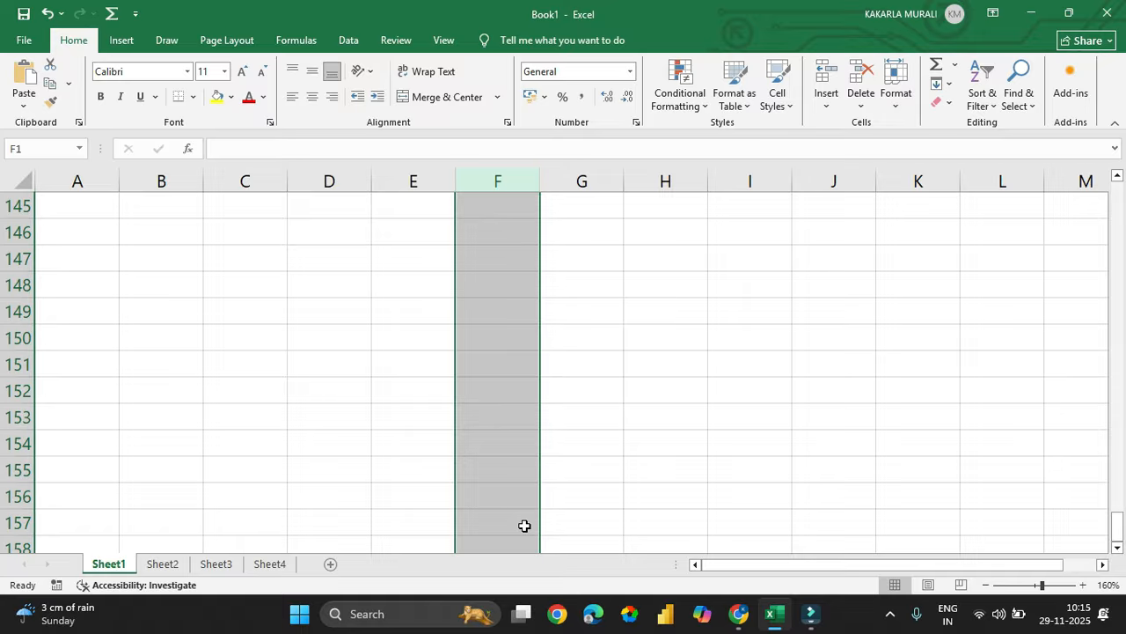
- Select entire row 39 to examine how a row spans the sheet, then return to cell C2
scroll(525, 525, up, 20)
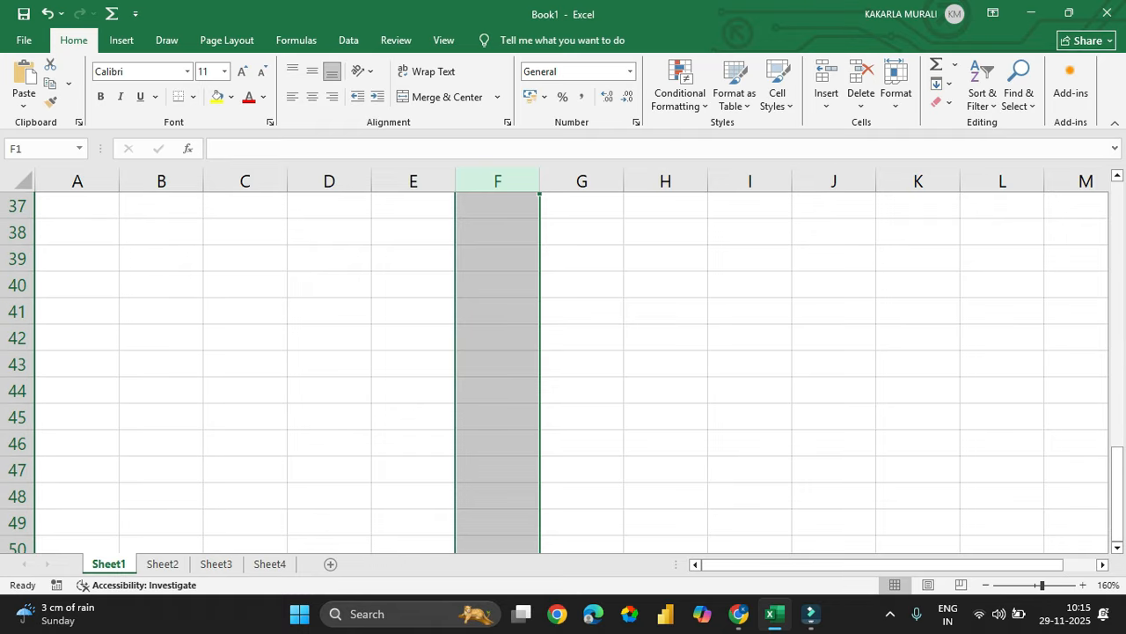
click(16, 258)
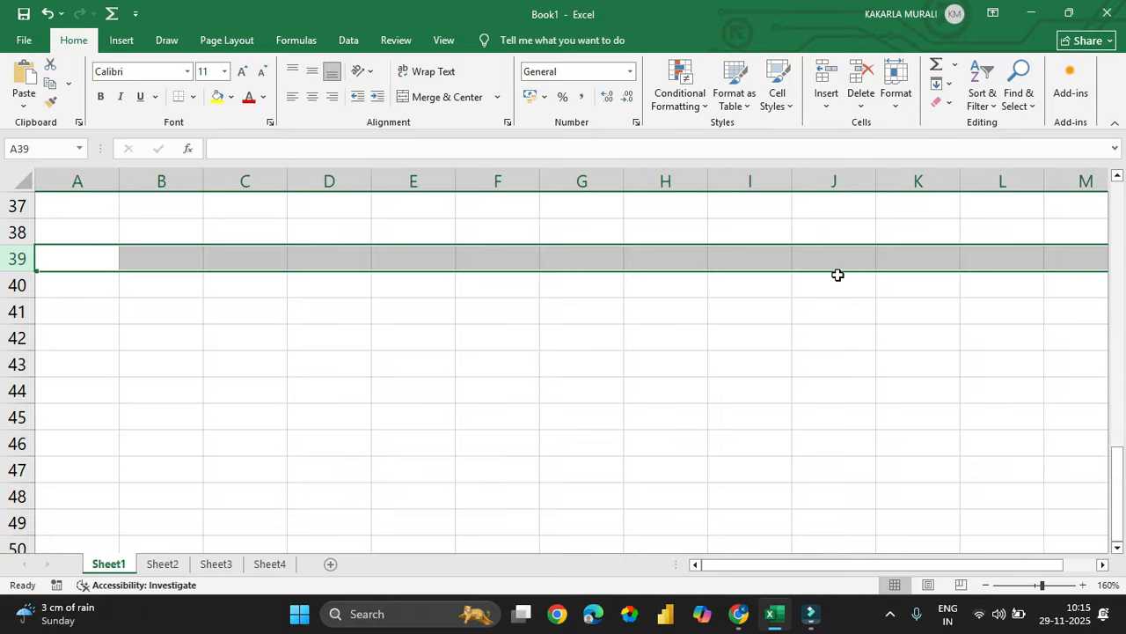
click(448, 342)
click(279, 282)
scroll(329, 402, up, 12)
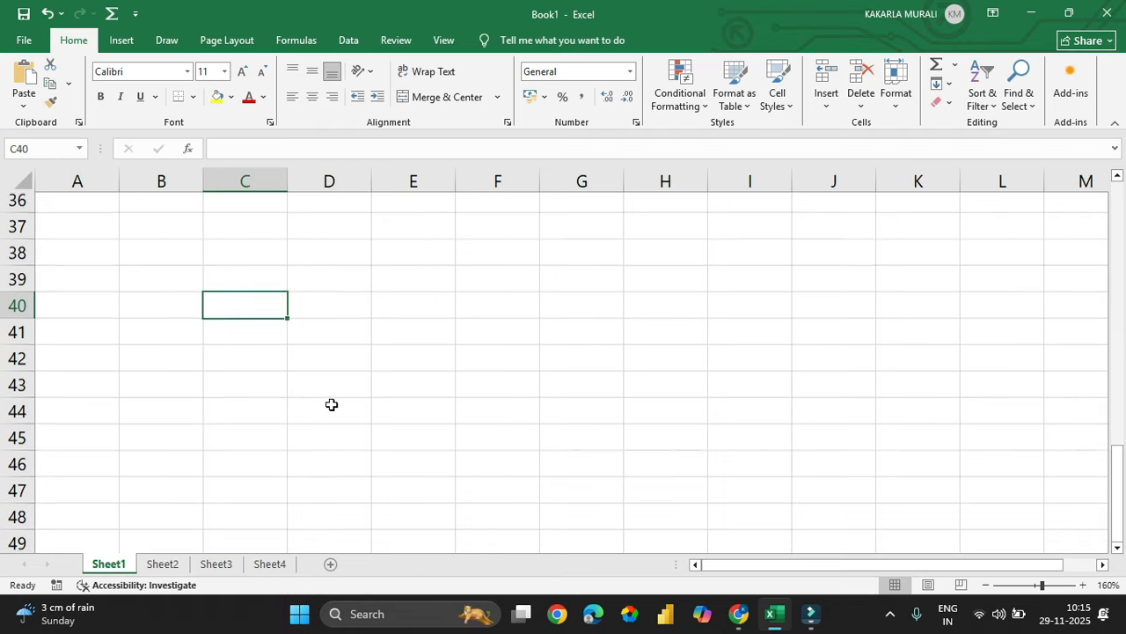
click(247, 250)
key(Up)
key(Up)
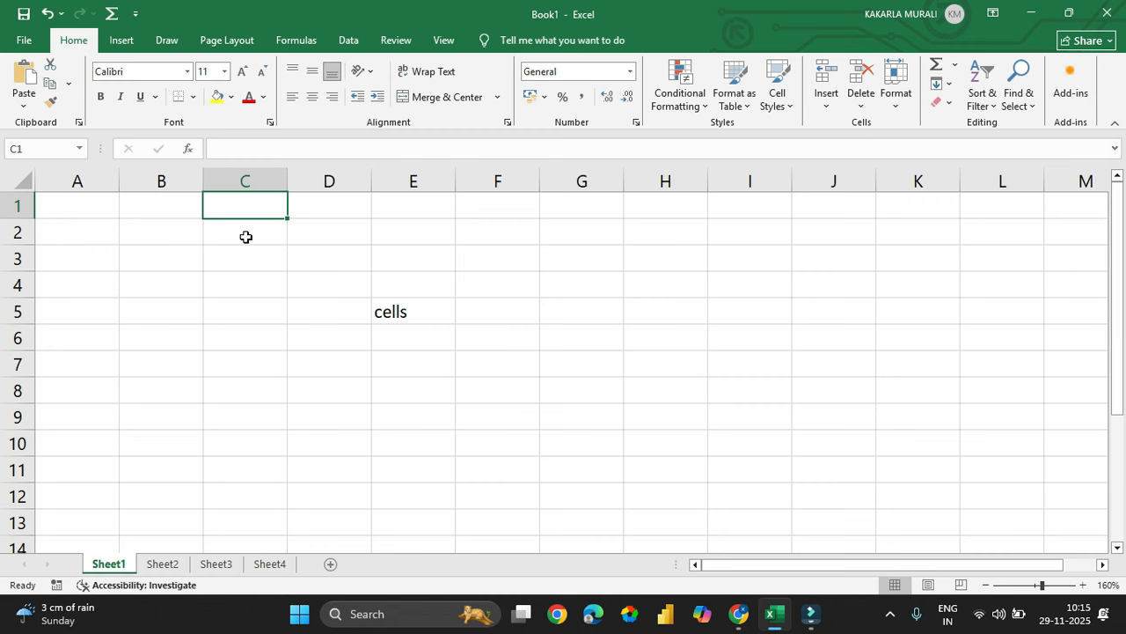
double_click(246, 234)
key(Escape)
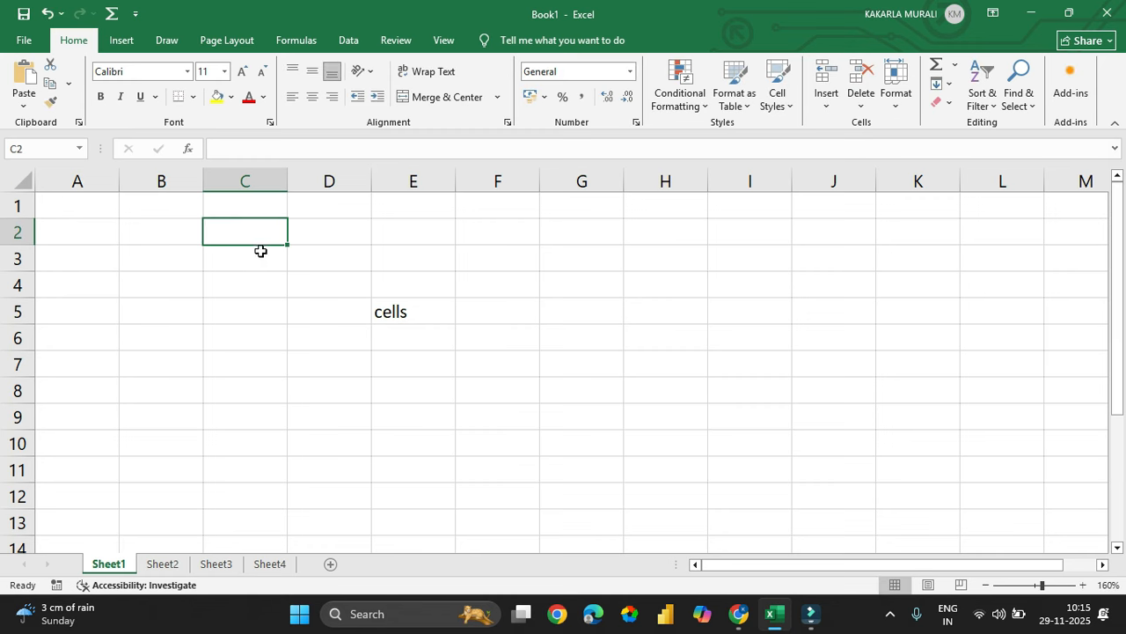
- Select single cells across the sheet one at a time, ending on cell C3, to examine ordinary one-cell selection
click(344, 235)
click(576, 272)
click(551, 370)
click(310, 387)
click(255, 284)
click(230, 255)
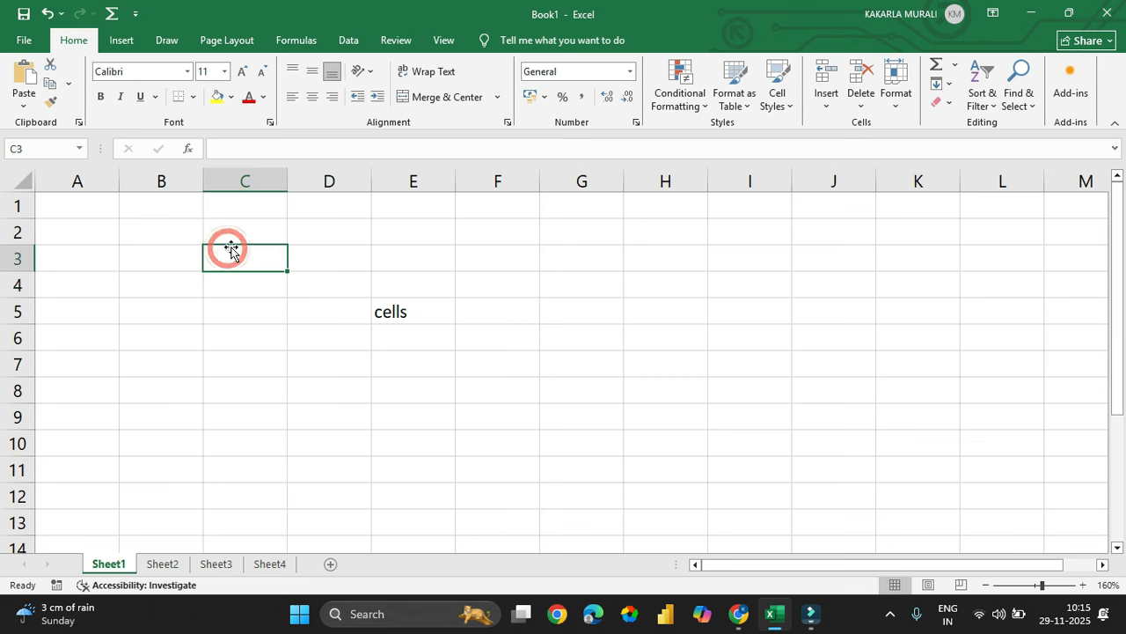
click(379, 230)
click(517, 337)
click(493, 430)
click(296, 402)
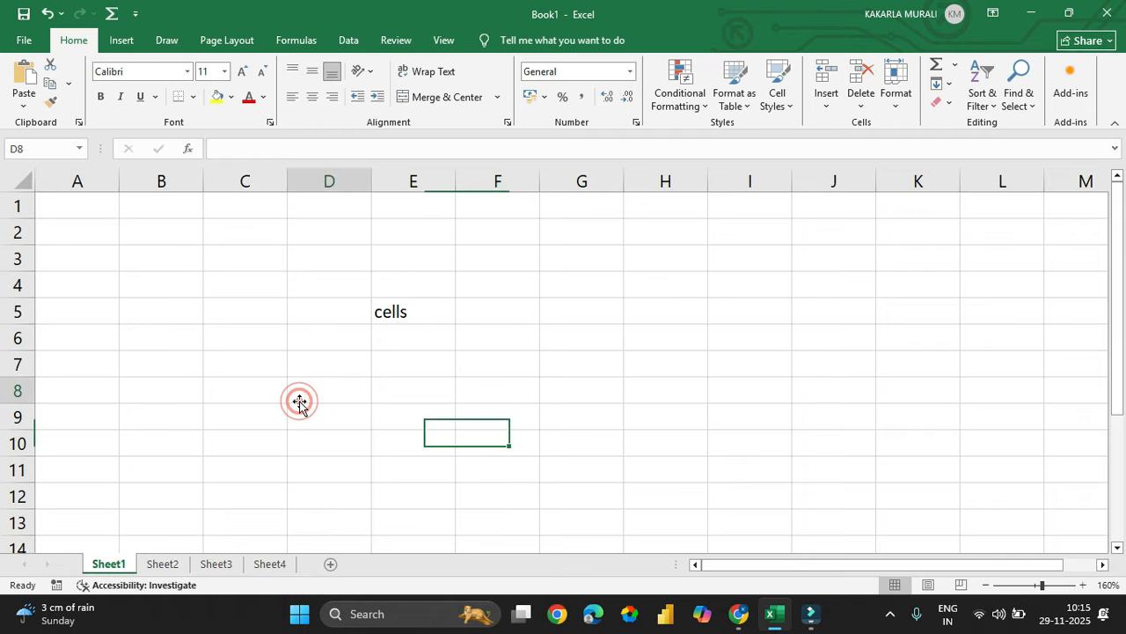
double_click(211, 344)
double_click(214, 256)
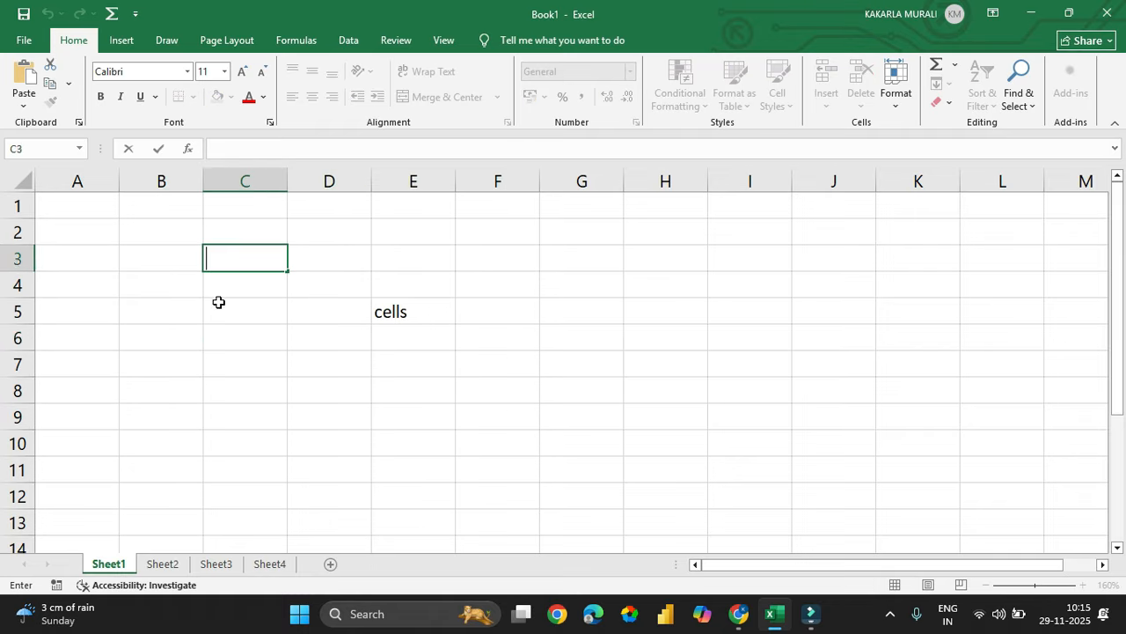
- Select the non-adjacent cells C3, E3, F7, E11, C10, B6, I4, I7, I10 and H12 together
ctrl+click(222, 229)
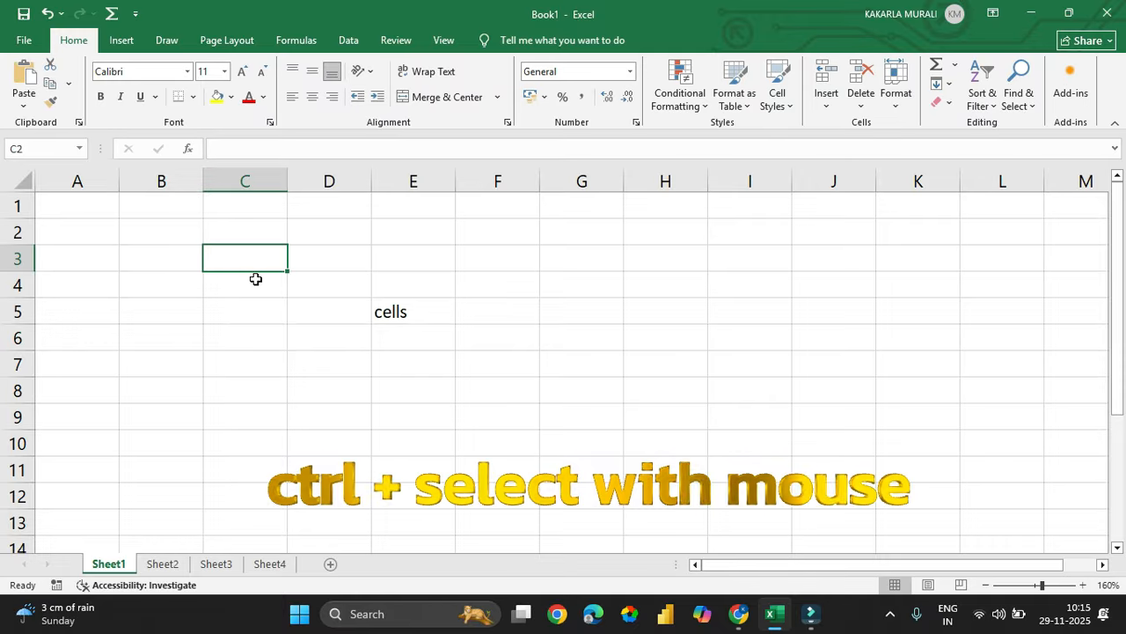
ctrl+click(424, 258)
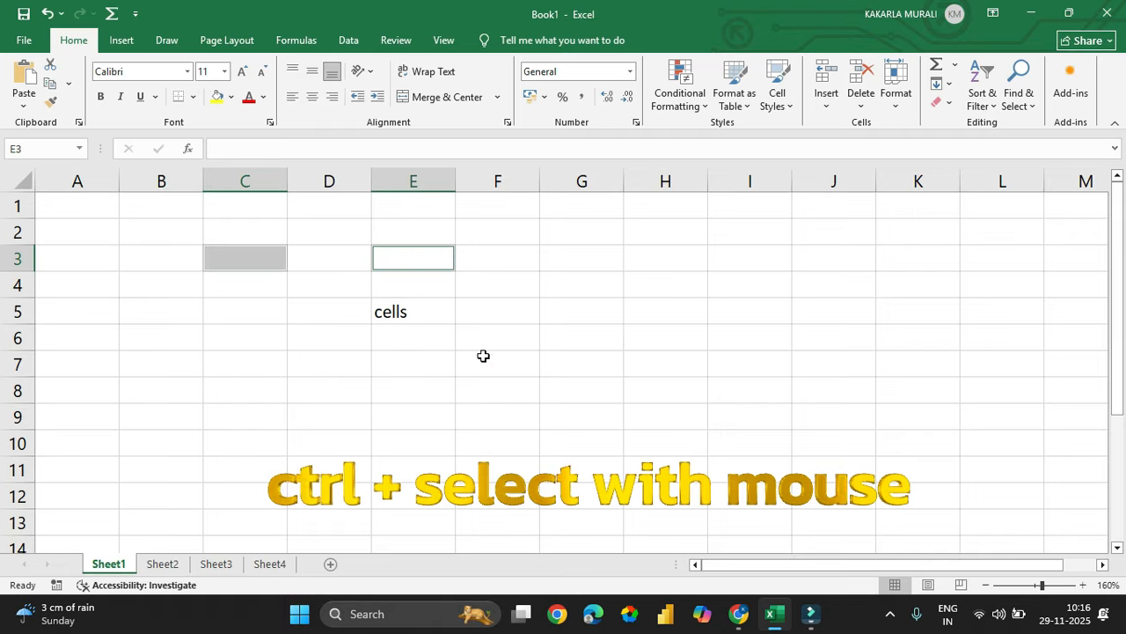
ctrl+click(481, 361)
ctrl+click(445, 479)
ctrl+click(260, 447)
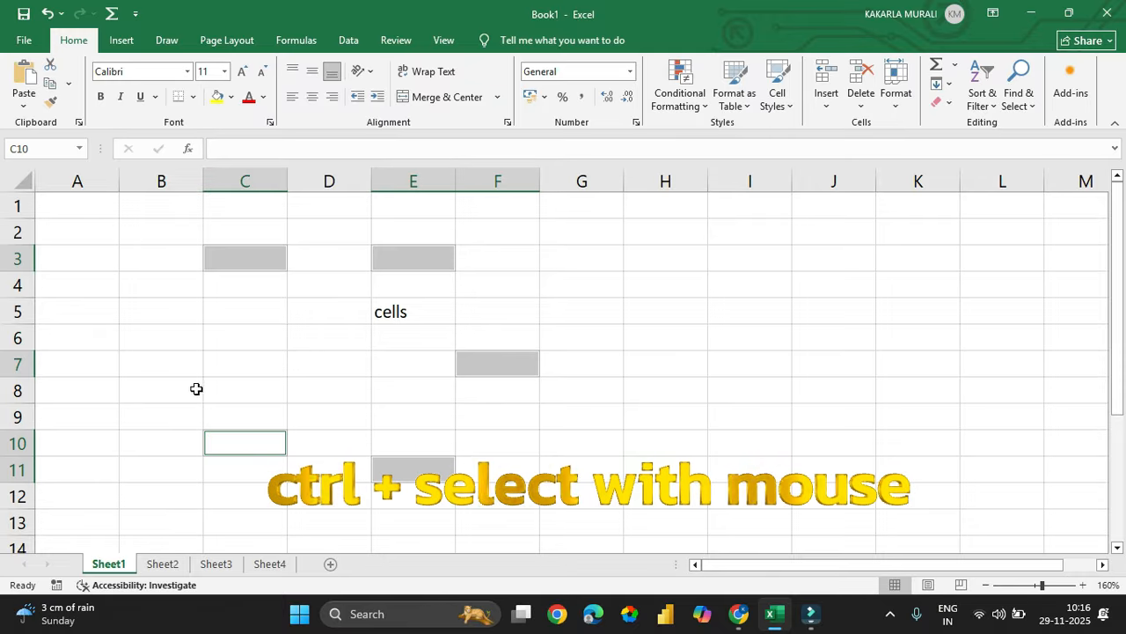
ctrl+click(168, 338)
ctrl+click(716, 284)
ctrl+click(754, 357)
ctrl+click(743, 431)
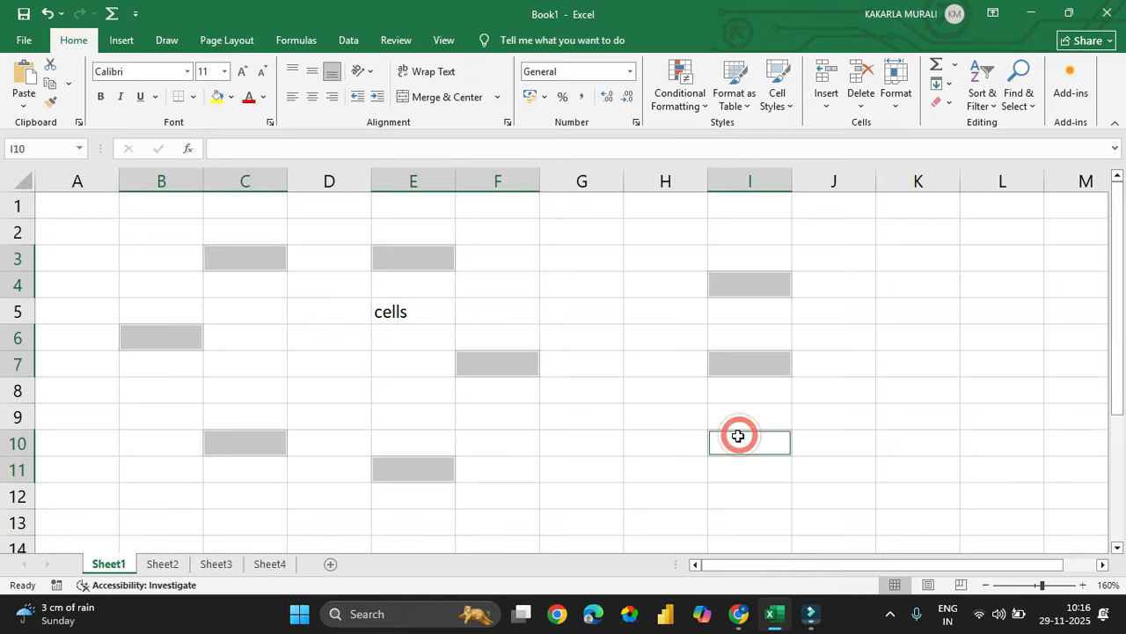
ctrl+click(634, 484)
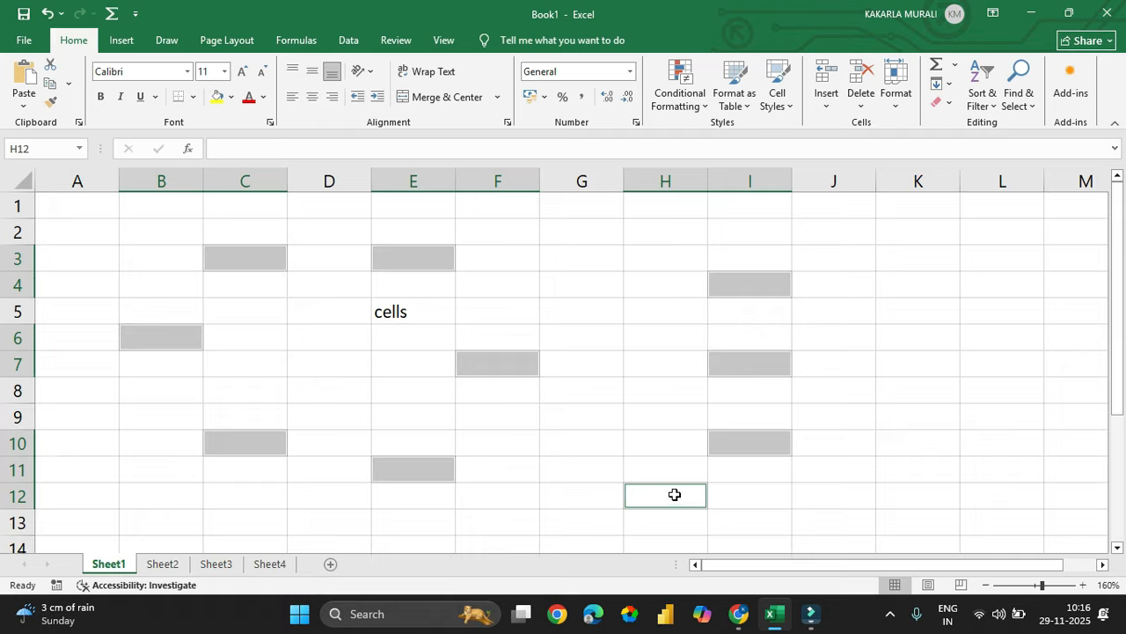
- Add entire columns G and L and entire rows 5 and 8 to the selection, leaving row 9 out
ctrl+click(582, 183)
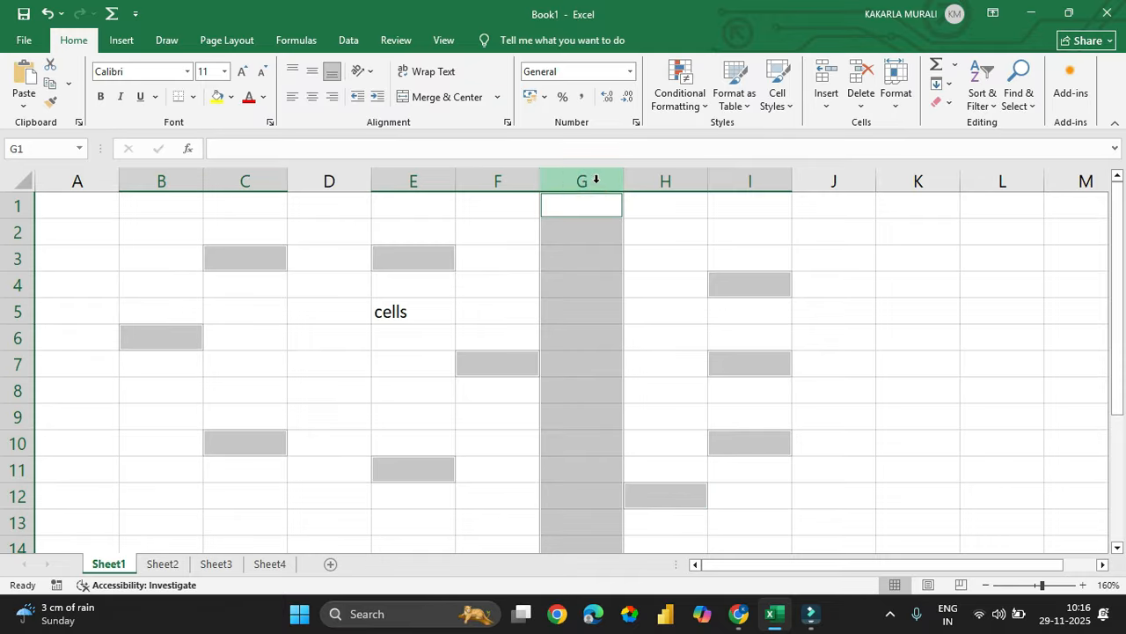
ctrl+click(979, 181)
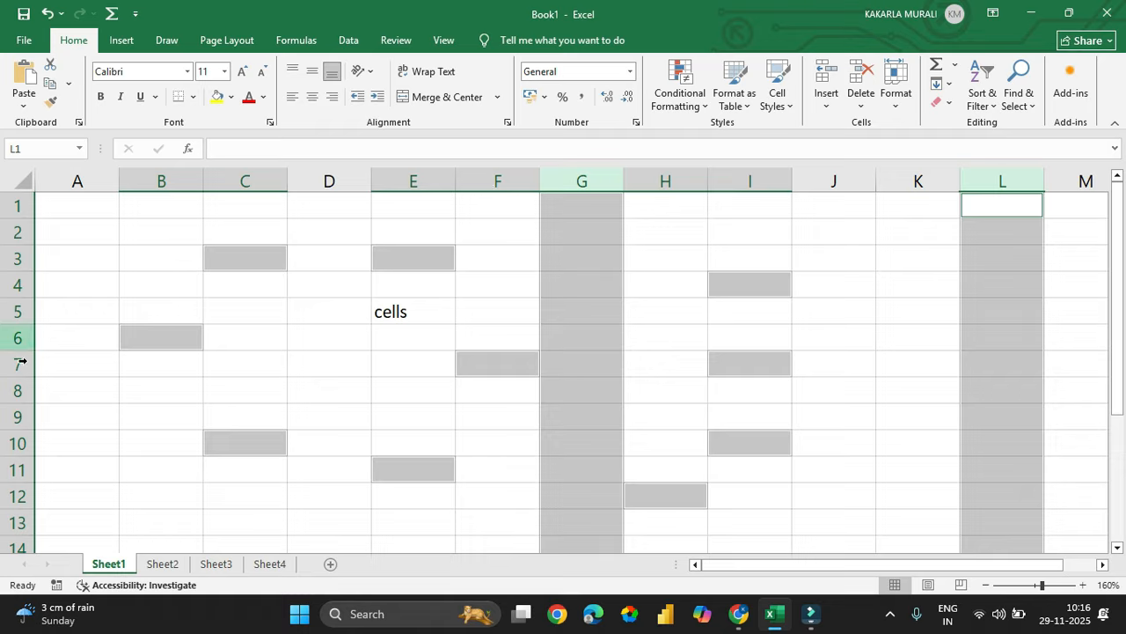
ctrl+click(18, 417)
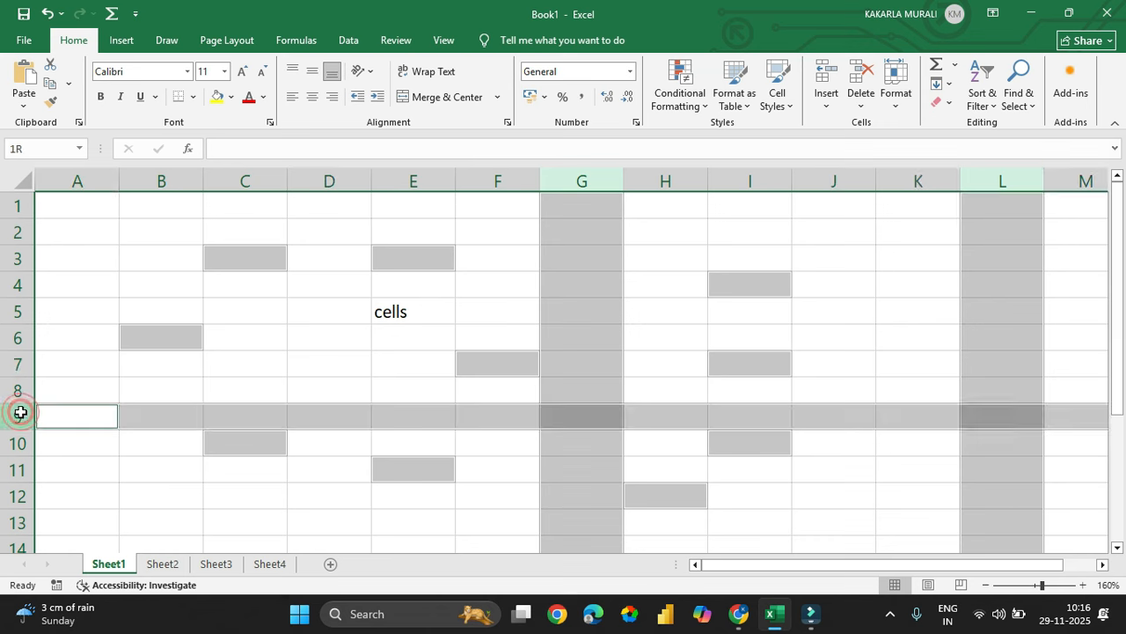
ctrl+click(19, 311)
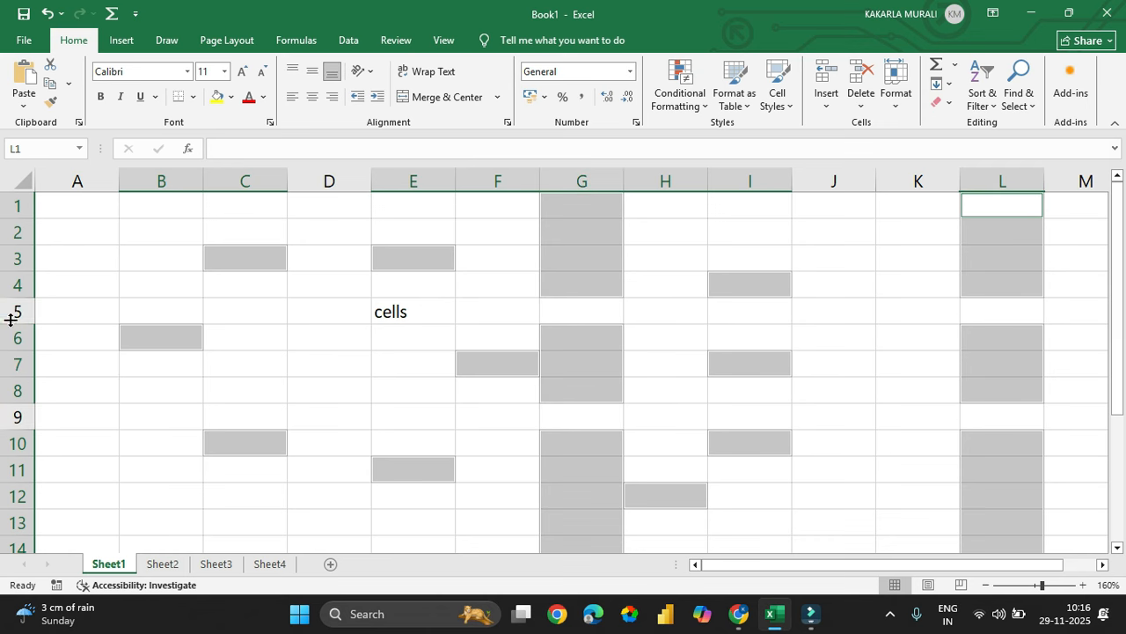
ctrl+click(12, 312)
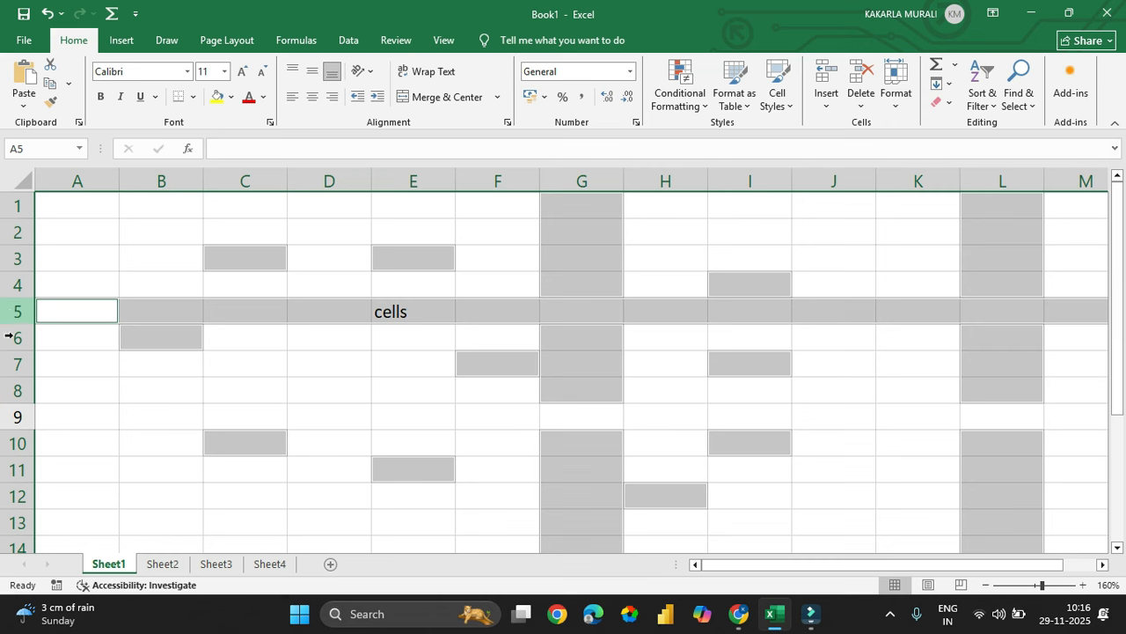
ctrl+click(15, 393)
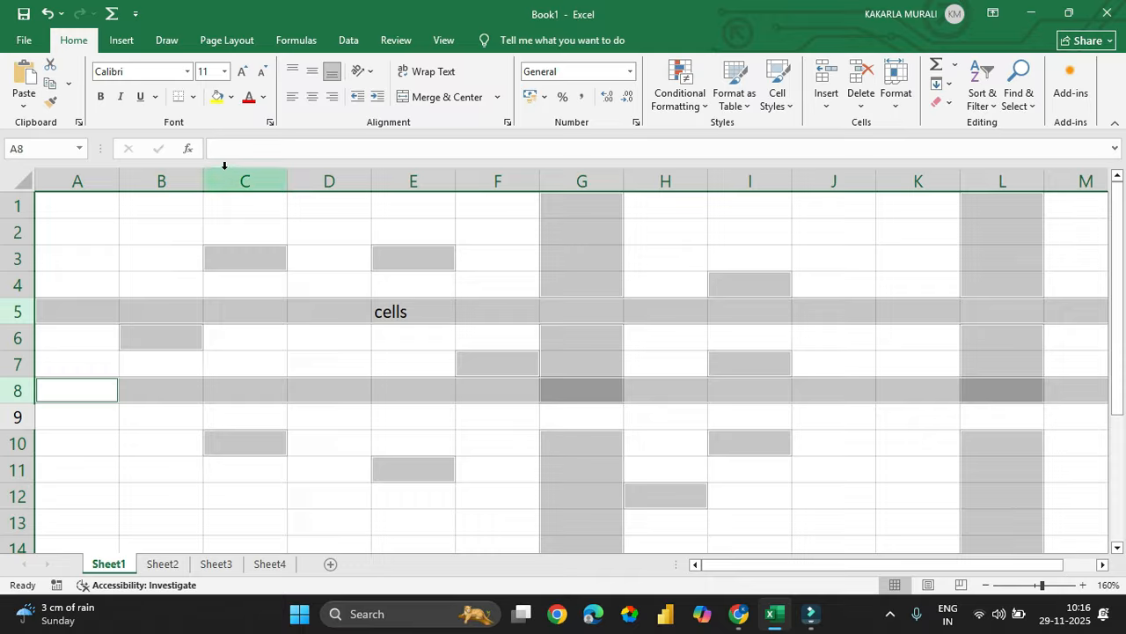
- Fill the selected cells, columns and rows with light blue, and undo the fill
click(230, 99)
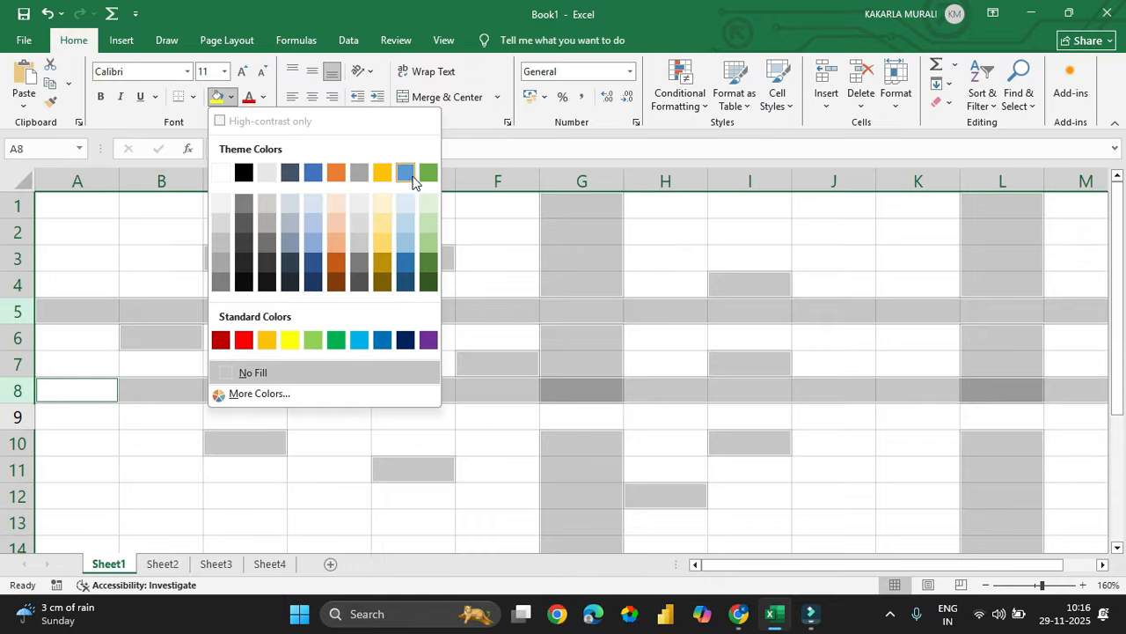
click(408, 241)
click(660, 327)
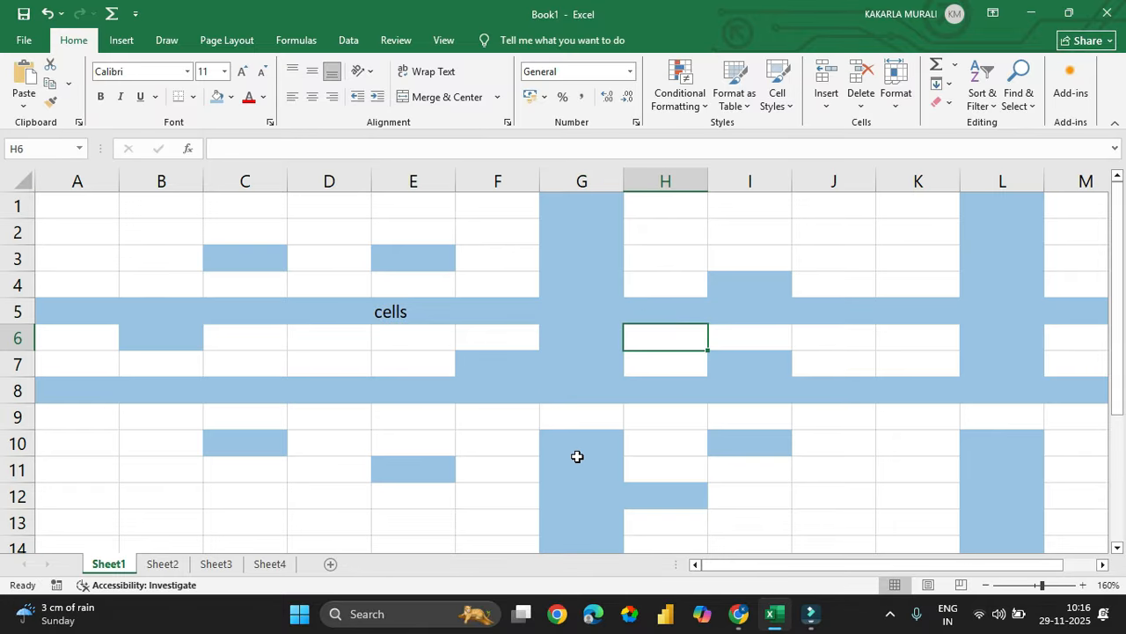
key(ctrl+z)
click(486, 366)
click(526, 261)
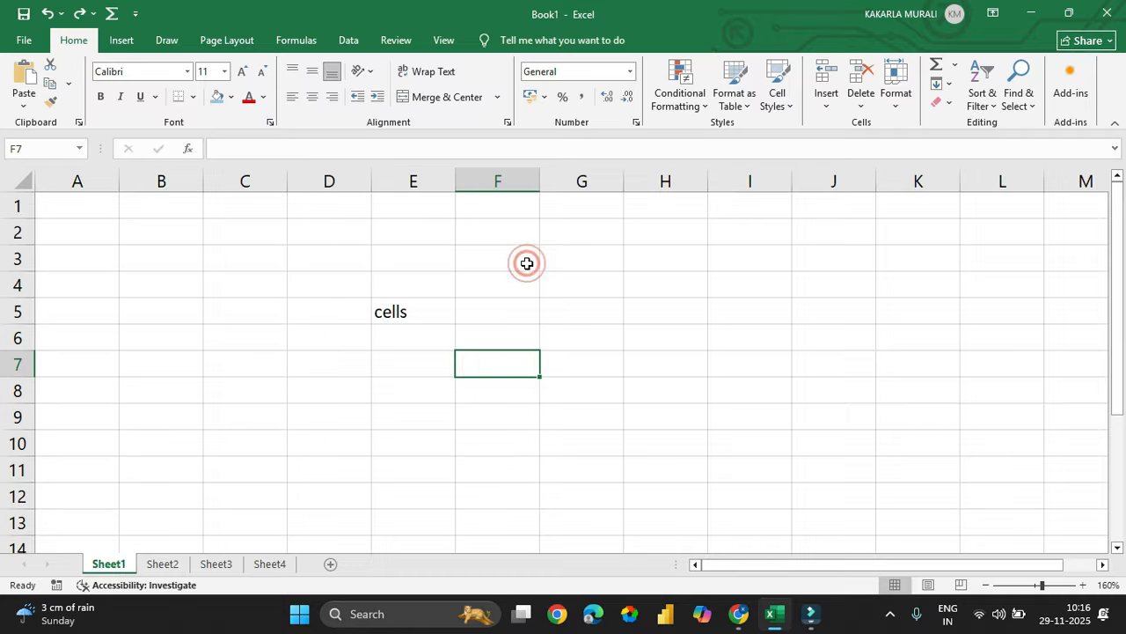
click(623, 418)
click(587, 462)
click(282, 430)
click(196, 307)
click(284, 230)
click(537, 249)
click(609, 322)
- Select the non-adjacent cells C4, D11, G11, H9, H6, F2 and D5 together and fill them with light blue
click(232, 296)
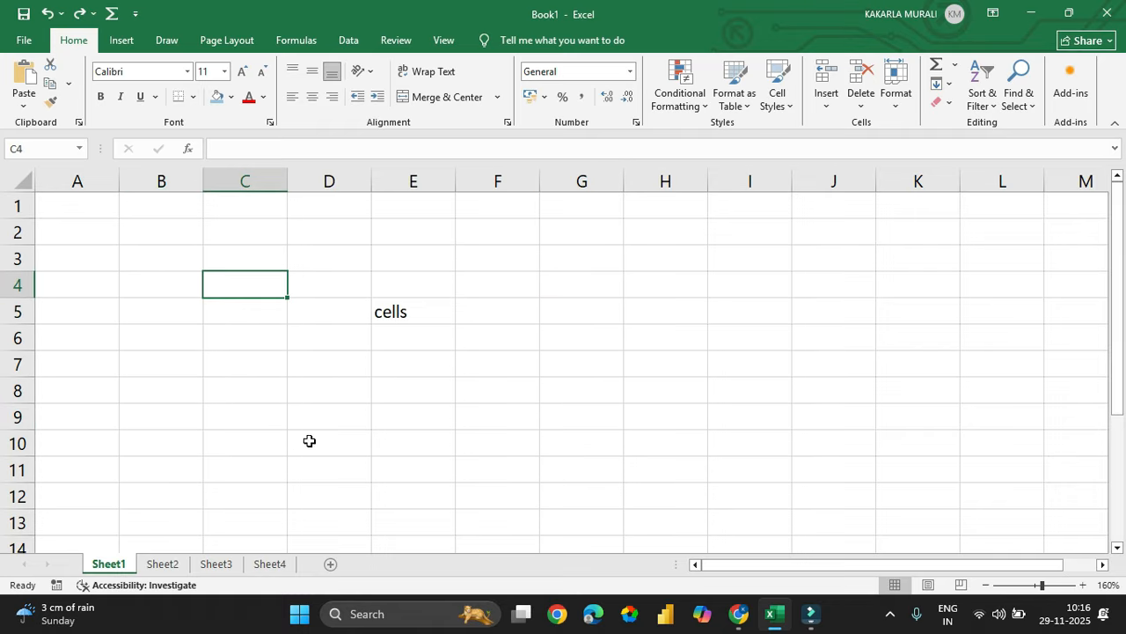
ctrl+click(341, 466)
ctrl+click(593, 463)
ctrl+click(691, 412)
ctrl+click(671, 329)
ctrl+click(486, 234)
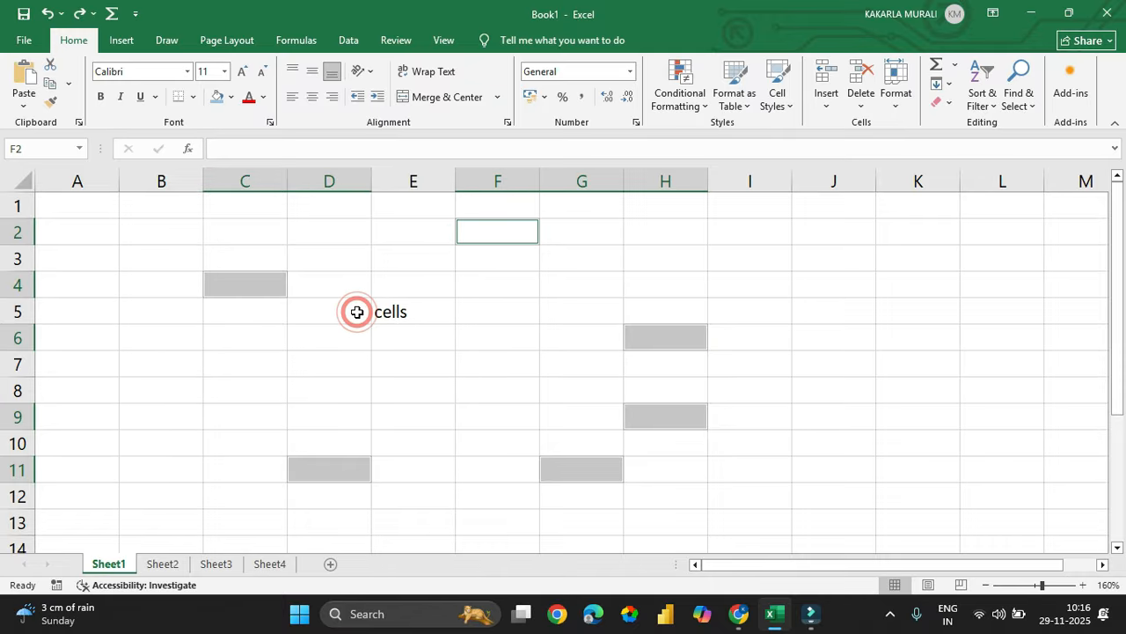
ctrl+click(355, 309)
click(218, 97)
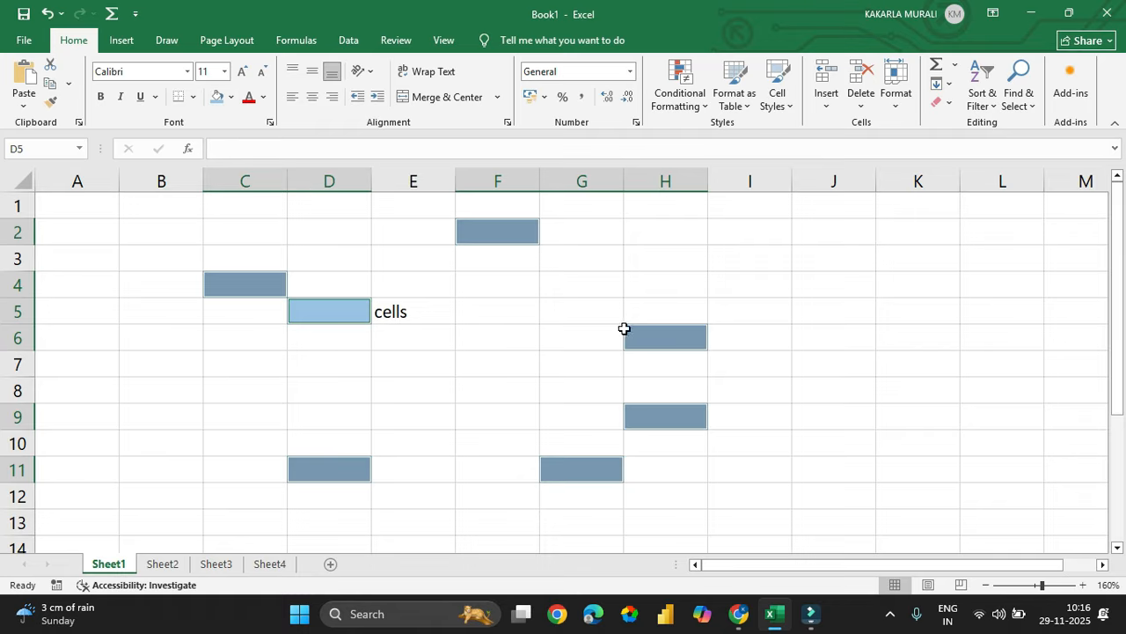
- Change the fill of the selected scattered cells to white and deselect them to examine their gridlines
click(230, 96)
click(221, 180)
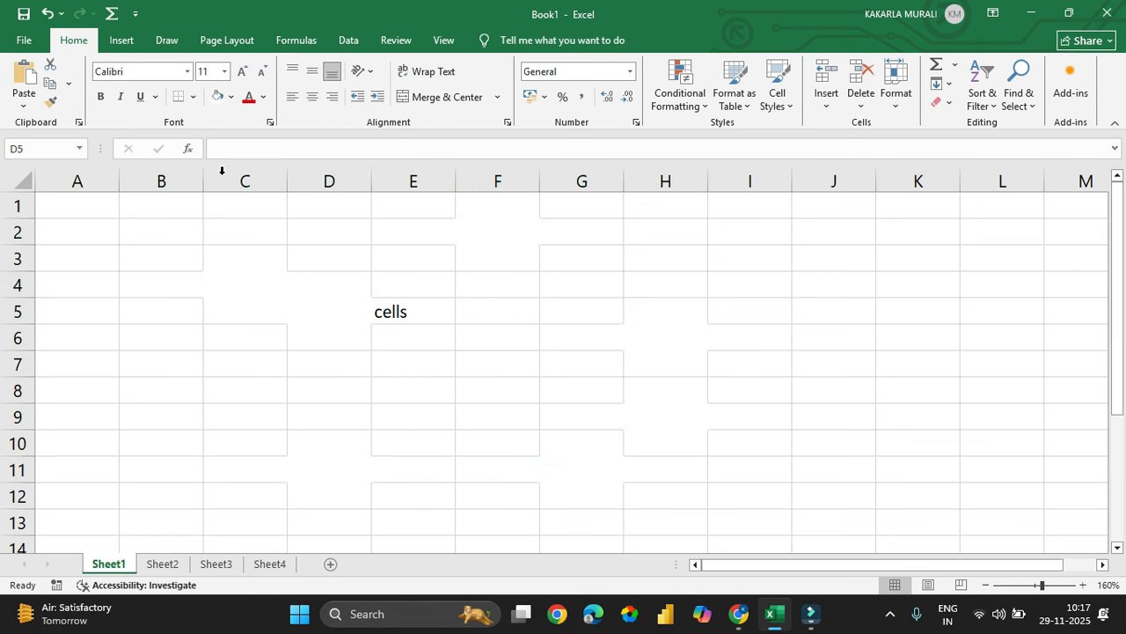
click(604, 342)
click(788, 398)
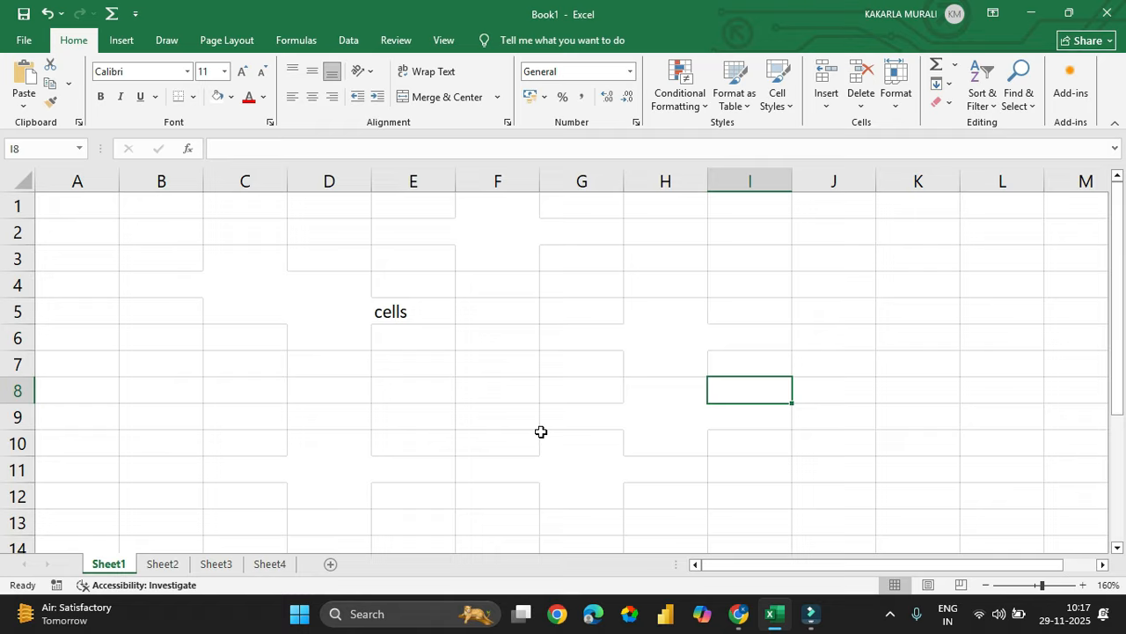
- Undo both the white fill and the light blue fill on the scattered cells
key(ctrl+z)
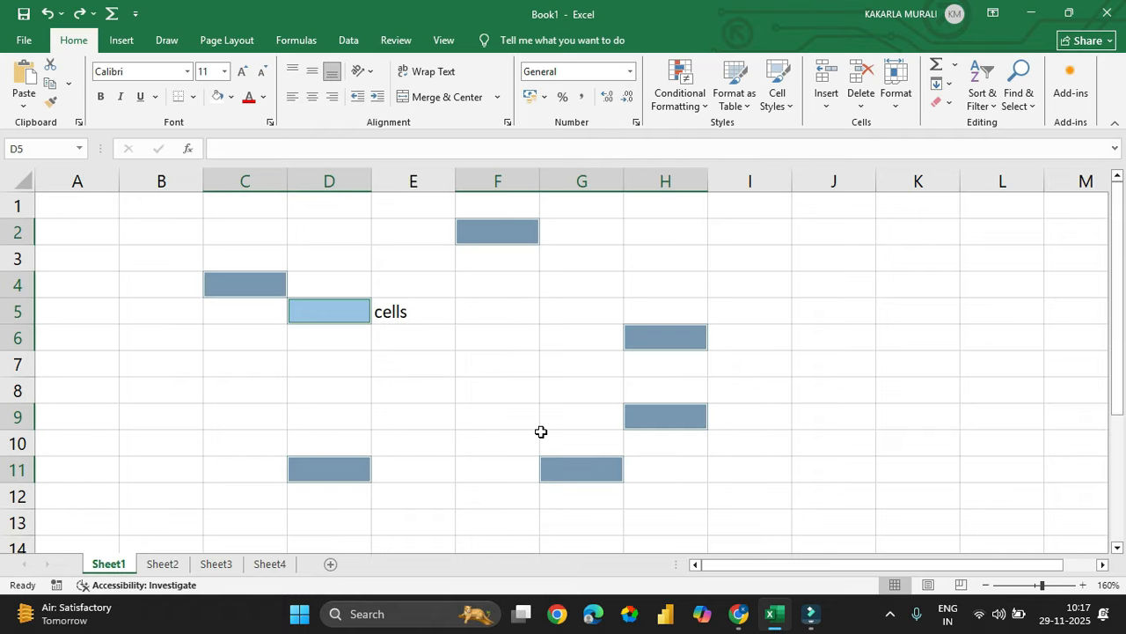
key(ctrl+y)
click(529, 350)
click(520, 286)
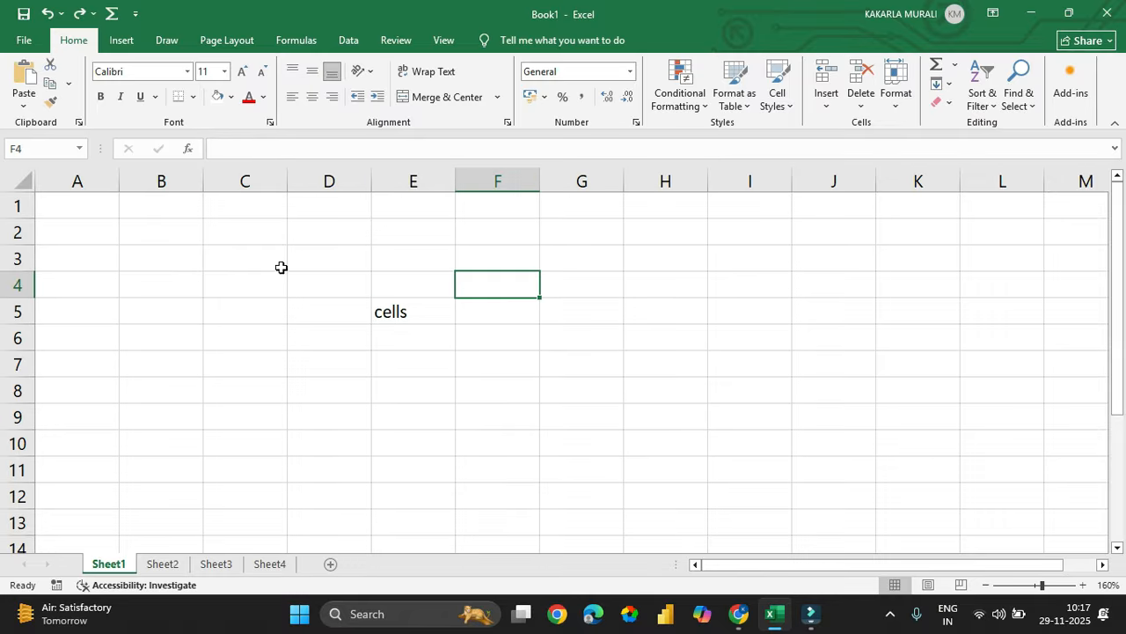
- Select entire columns C, G and H in turn to examine single-column selection, finishing on cell H7
click(234, 185)
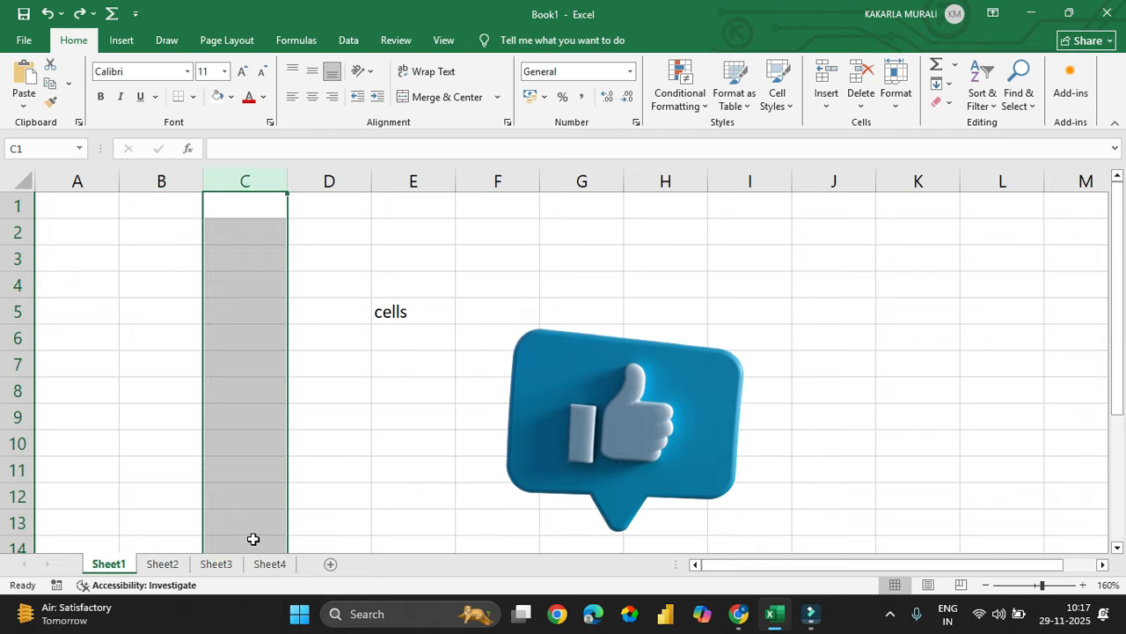
click(397, 367)
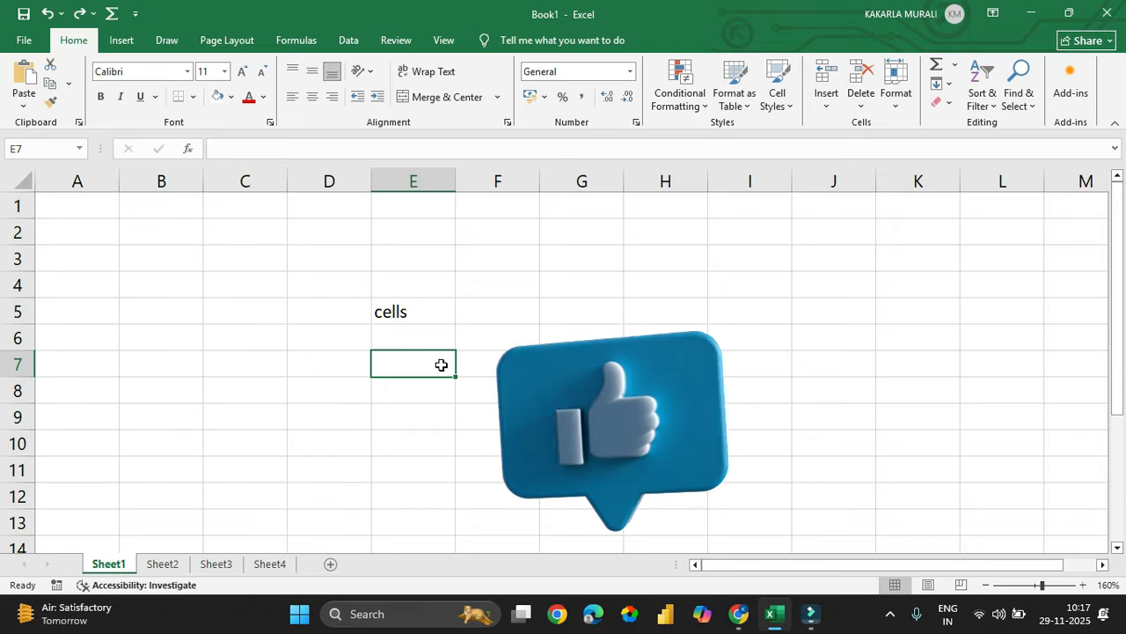
click(551, 342)
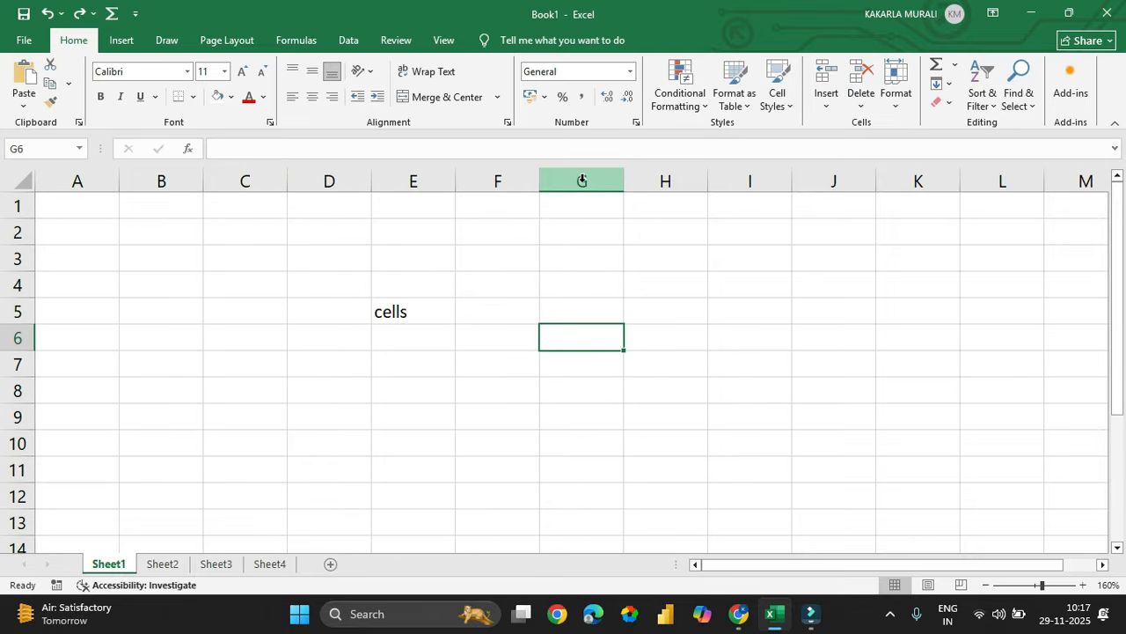
click(581, 180)
click(649, 182)
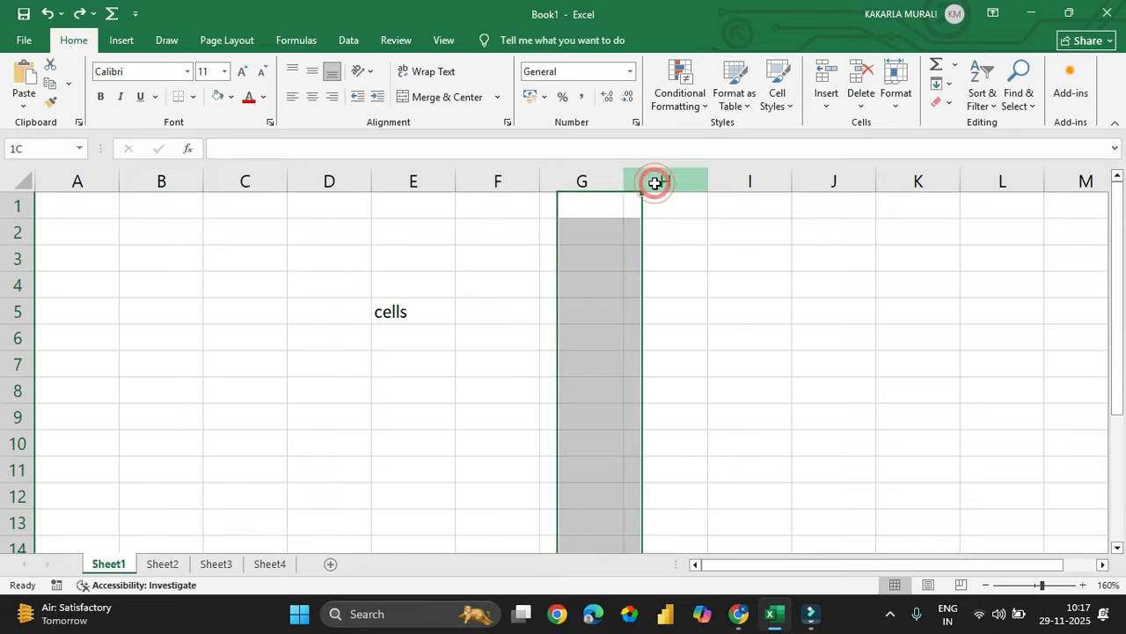
click(714, 181)
click(679, 180)
click(604, 180)
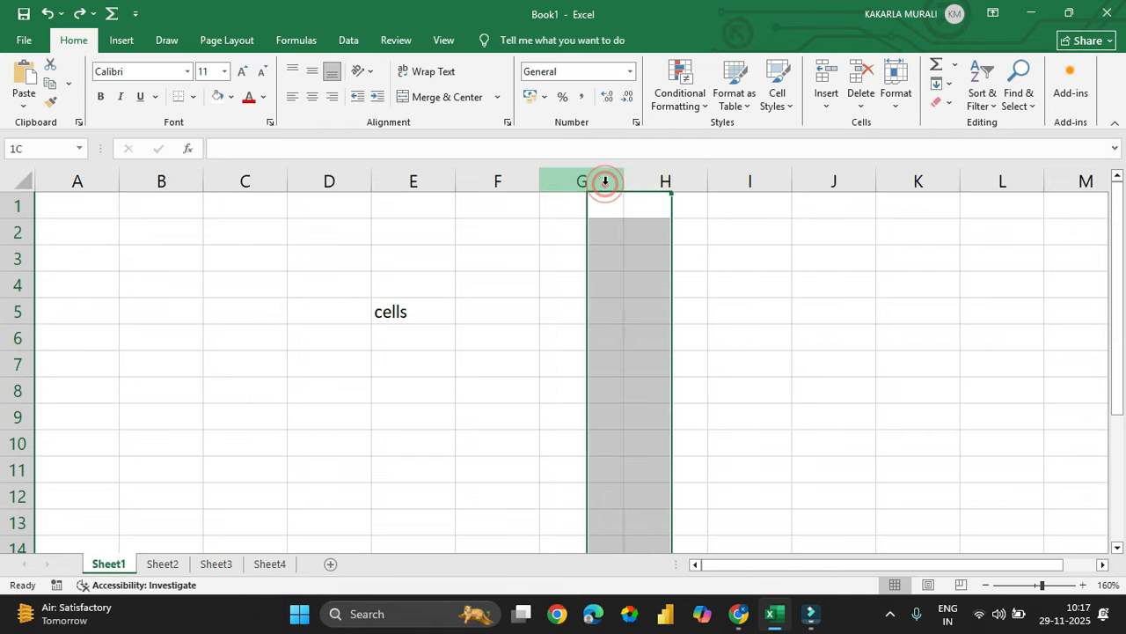
click(634, 357)
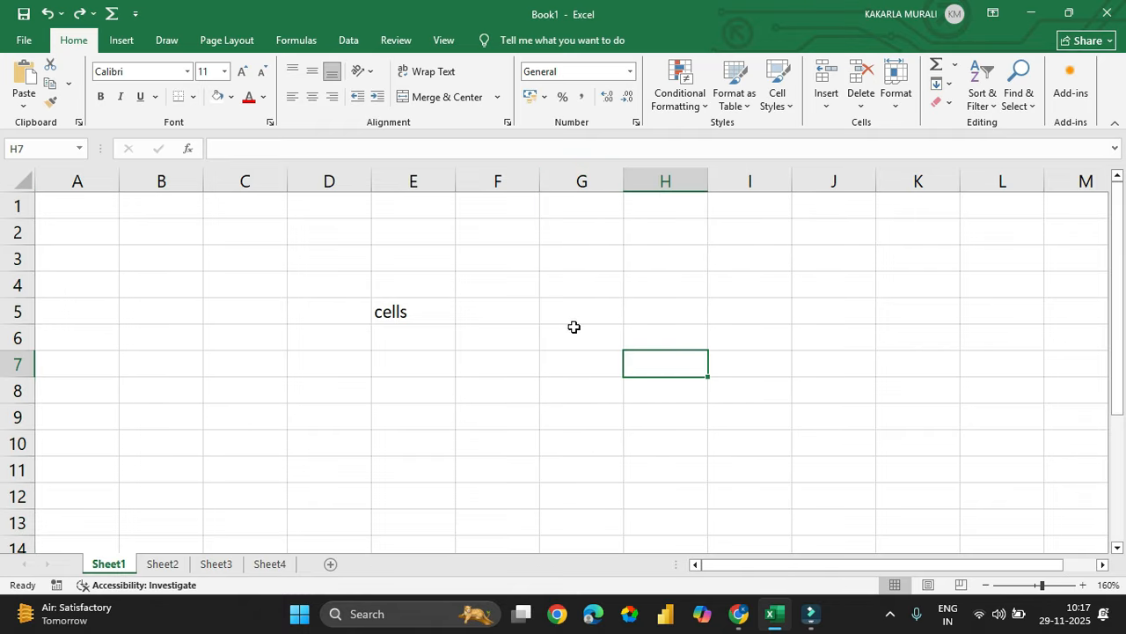
- Select the entire column G starting from cell G5, and deselect it by moving to F7
click(560, 305)
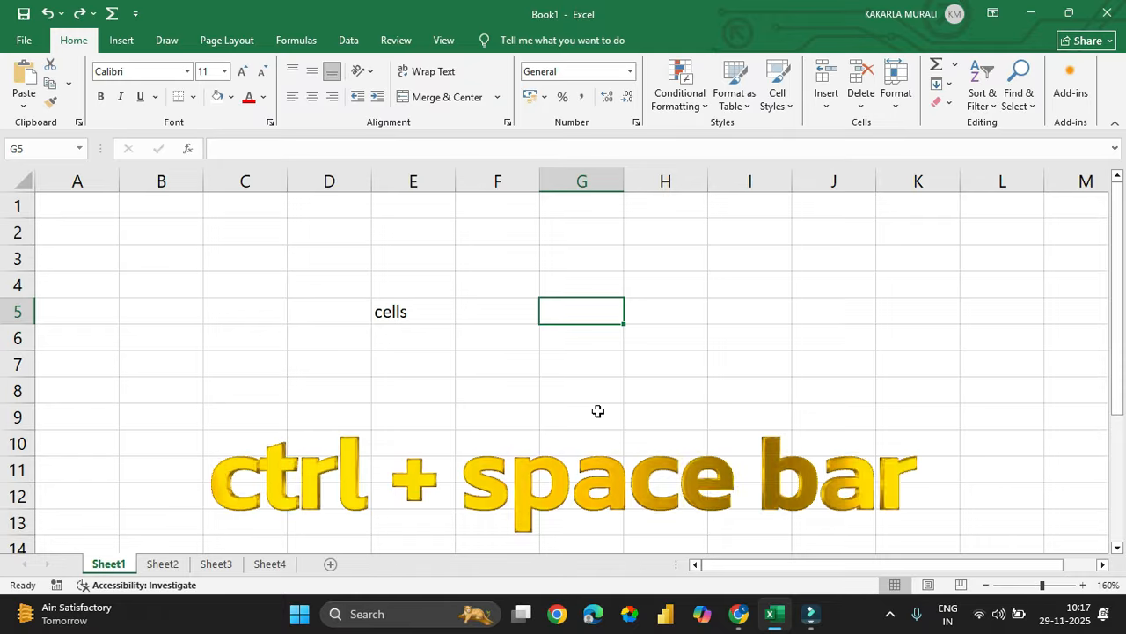
key(ctrl+space)
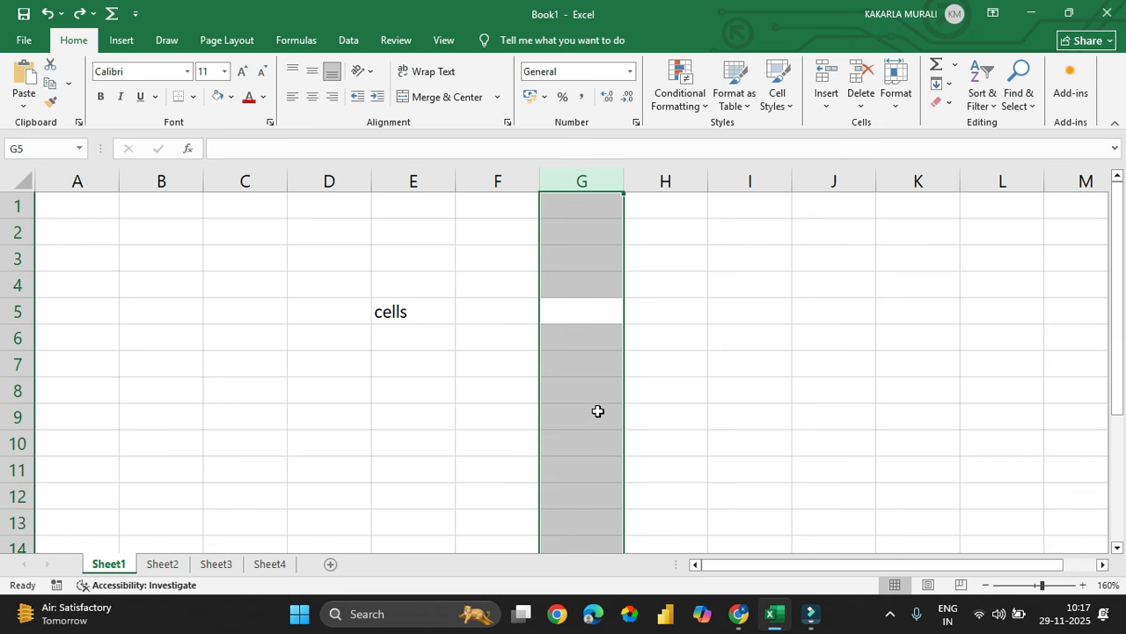
click(493, 361)
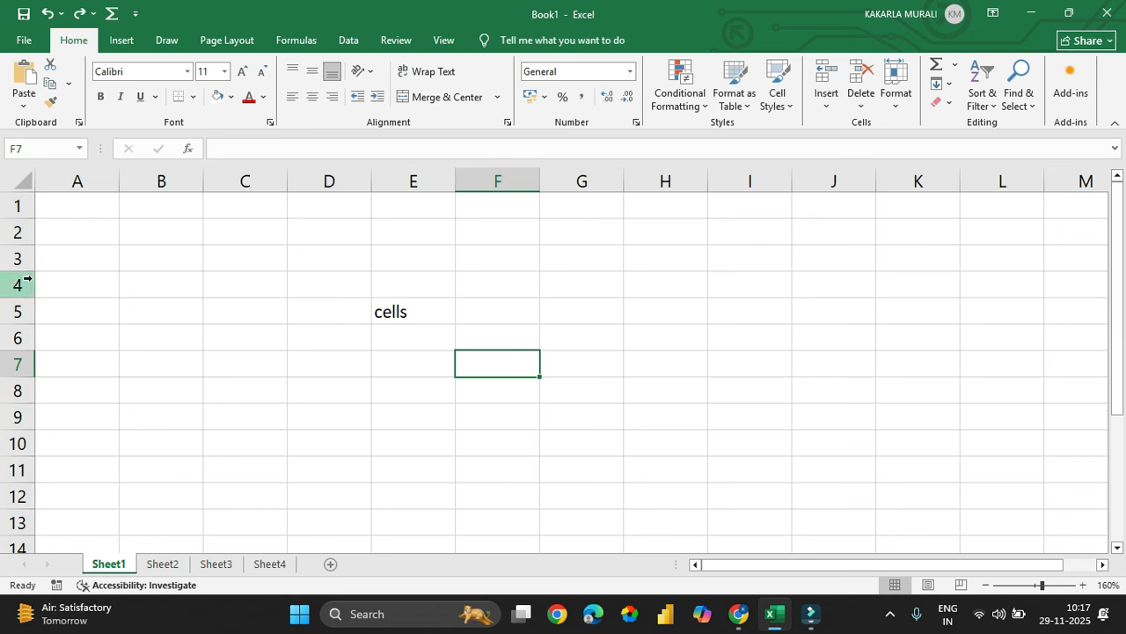
- Select entire rows 4, 6 and 8 in turn to examine single-row selection
click(134, 292)
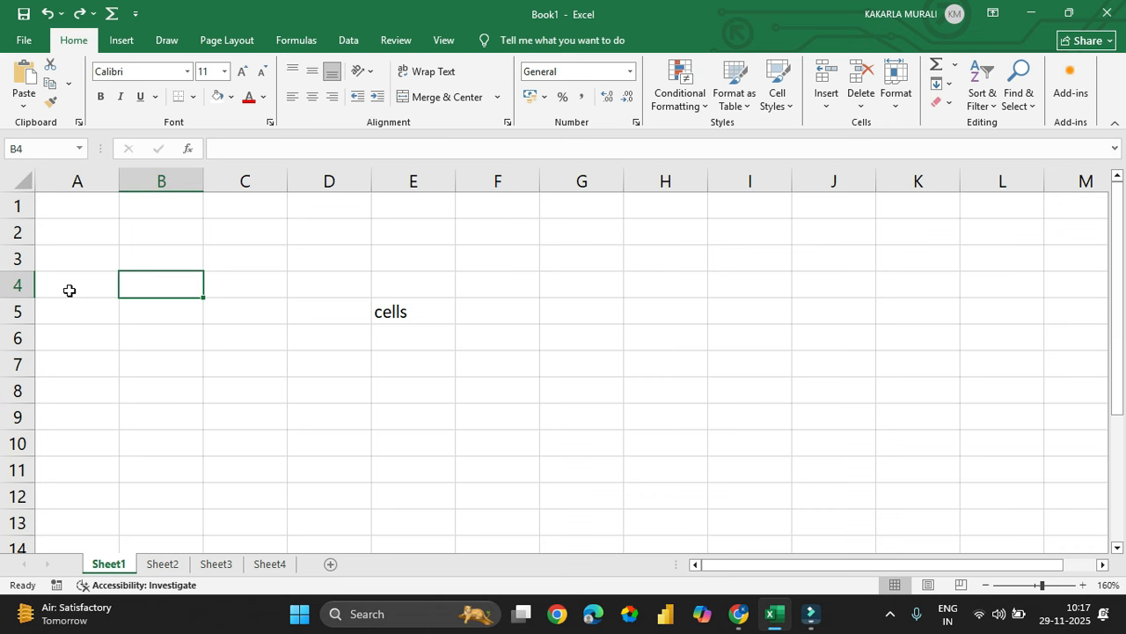
click(16, 284)
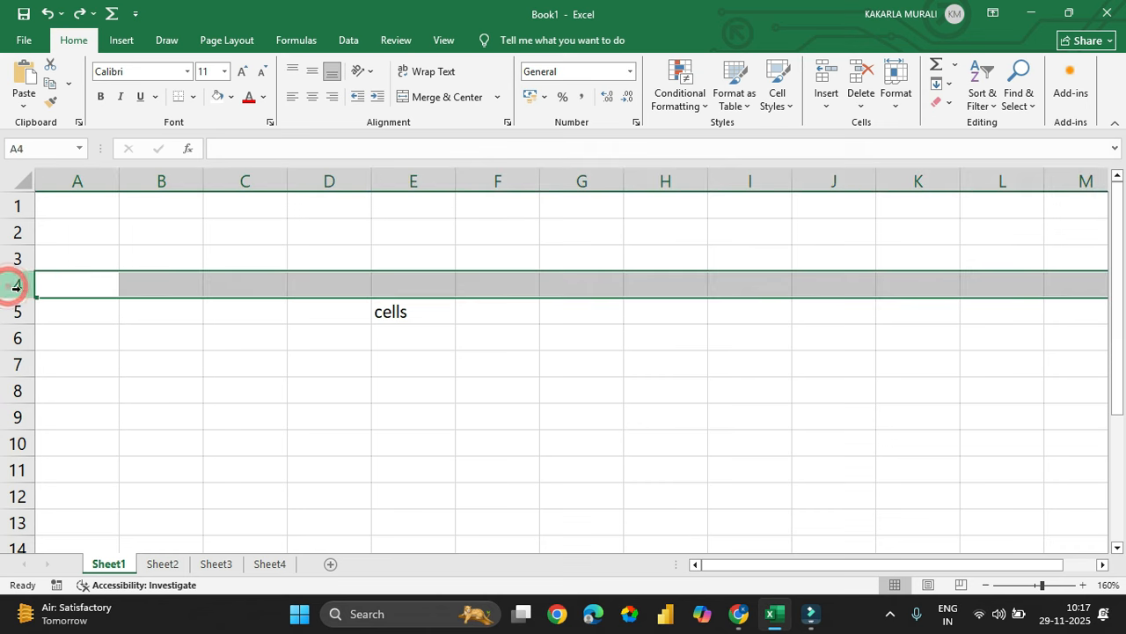
click(20, 338)
click(18, 390)
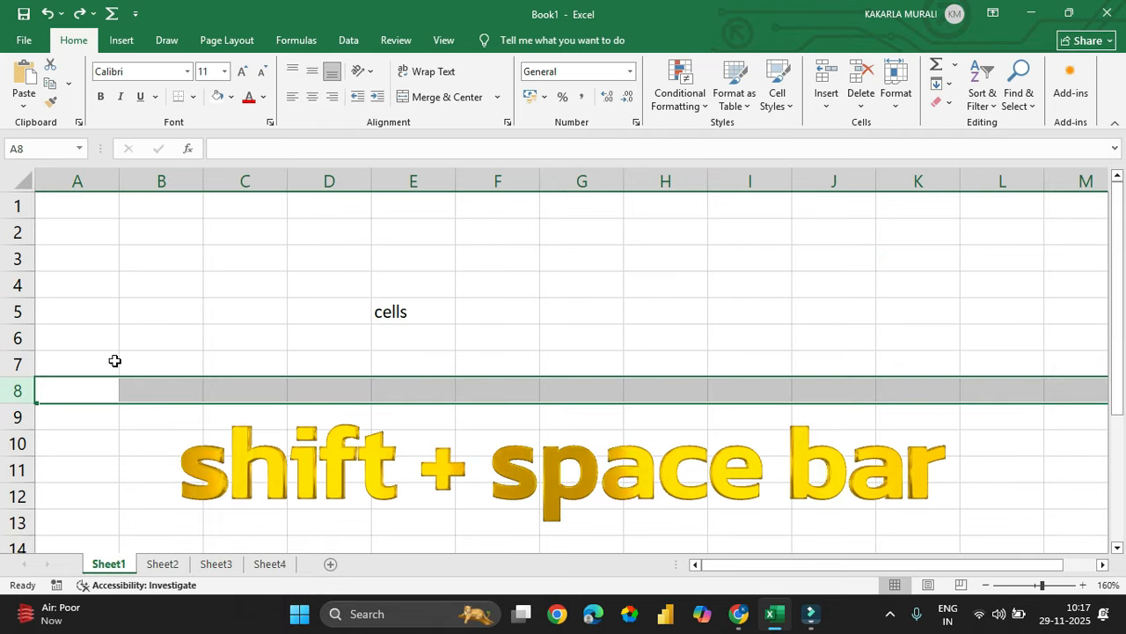
- Select the entire row 7 starting from cell D7 and fill it with white
click(348, 365)
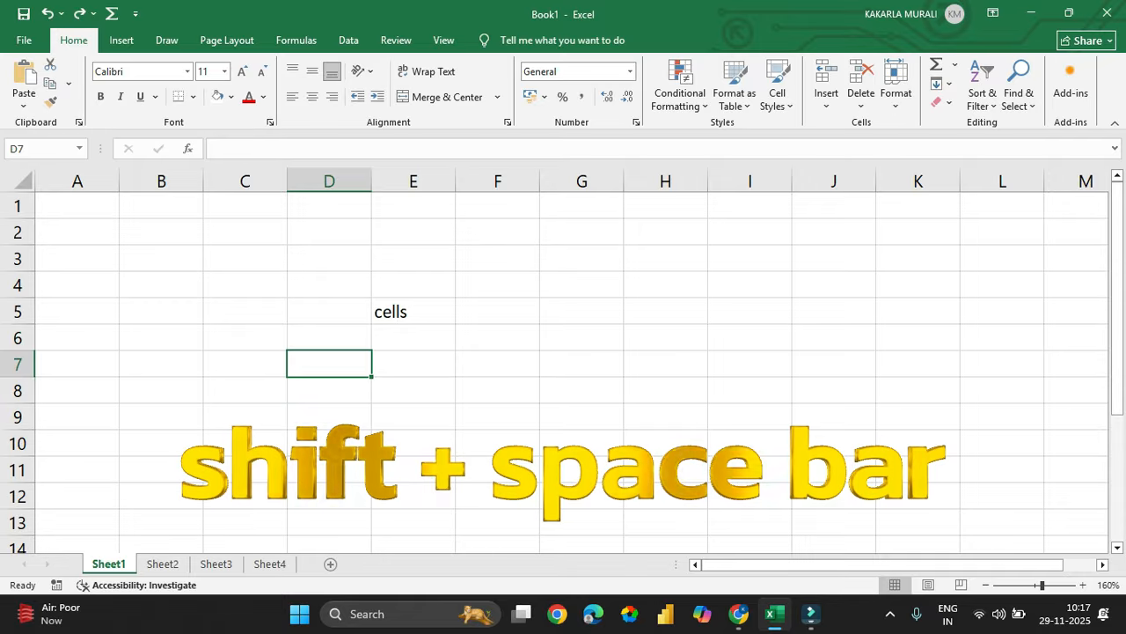
key(shift+space)
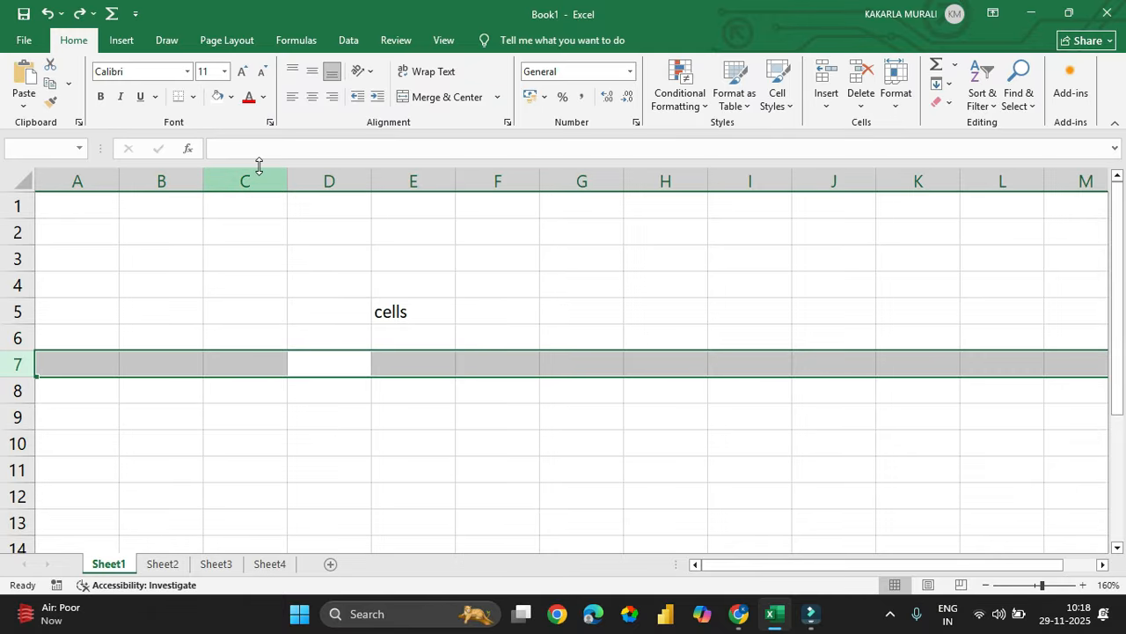
click(223, 100)
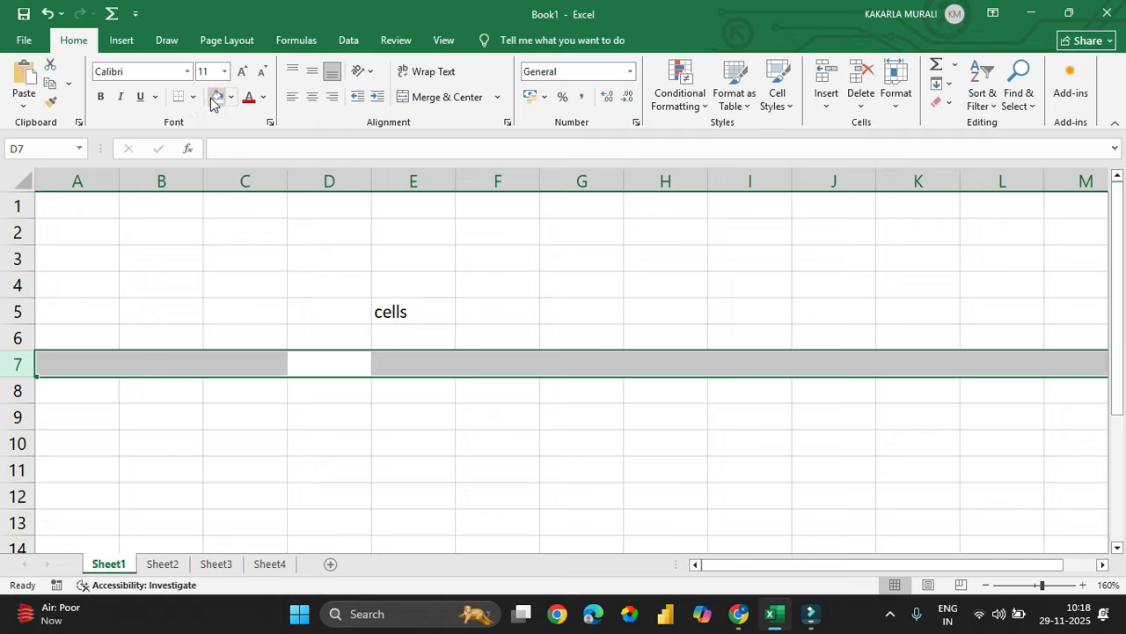
click(232, 98)
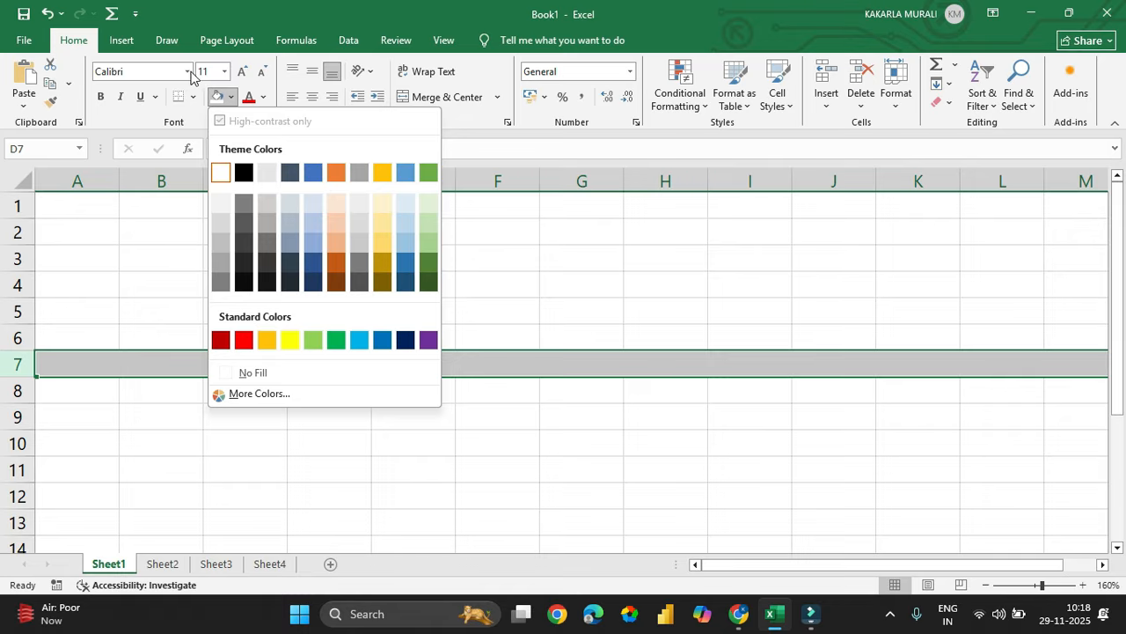
- Increase the font size of row 7 to 16 and reduce it to 10
click(243, 71)
click(240, 71)
click(240, 71)
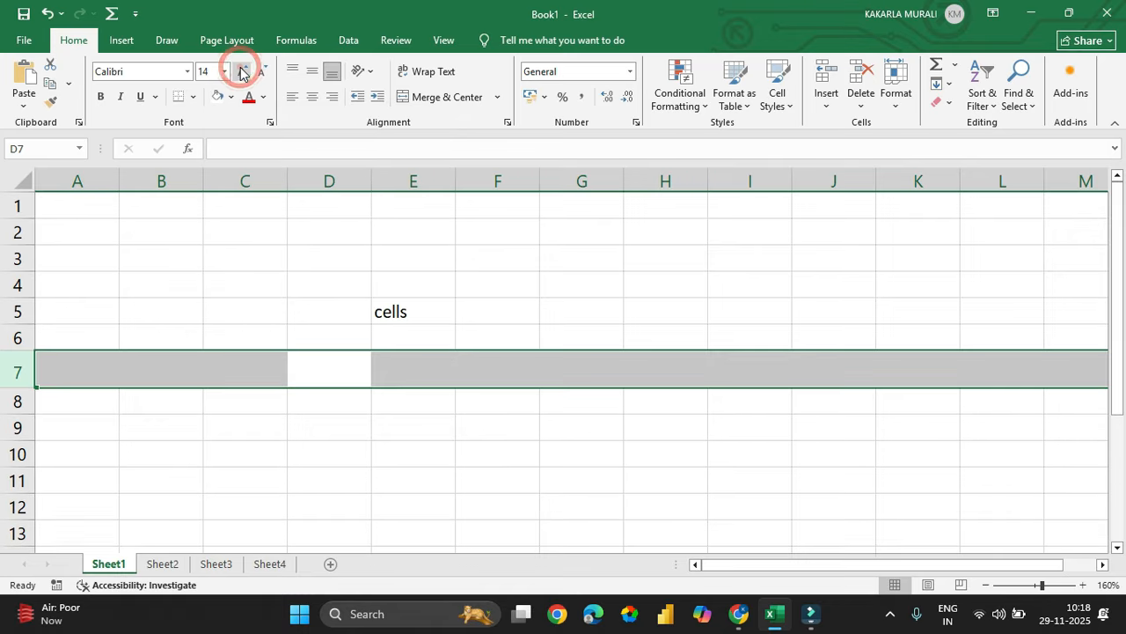
click(262, 71)
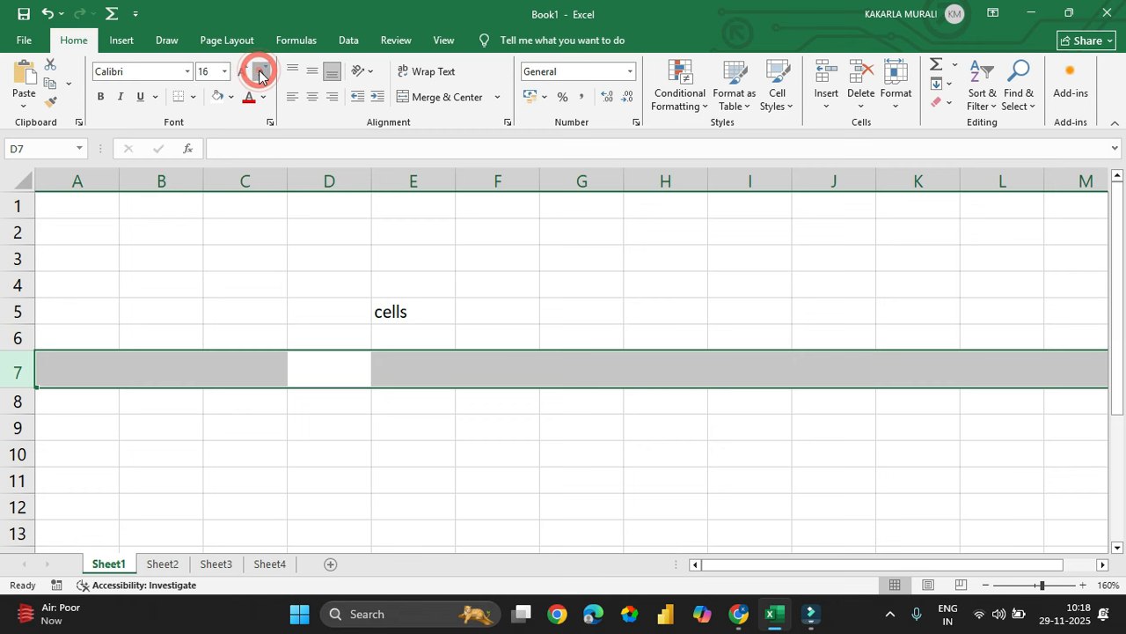
click(263, 71)
click(262, 71)
click(262, 71)
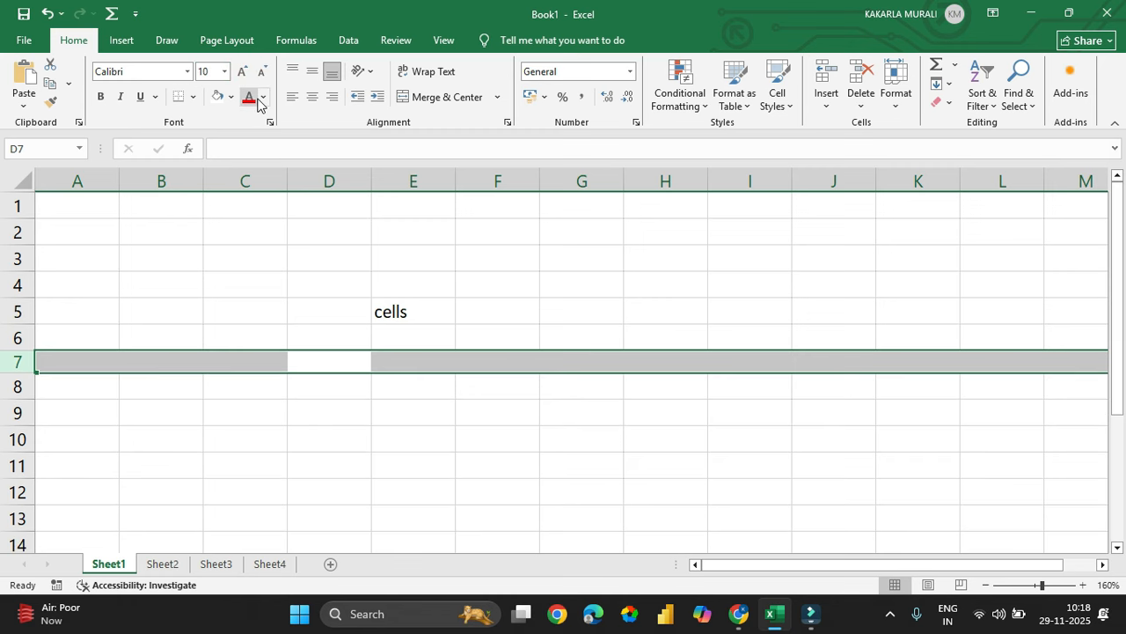
- Apply All Borders to the selected row 7 and deselect it
click(189, 97)
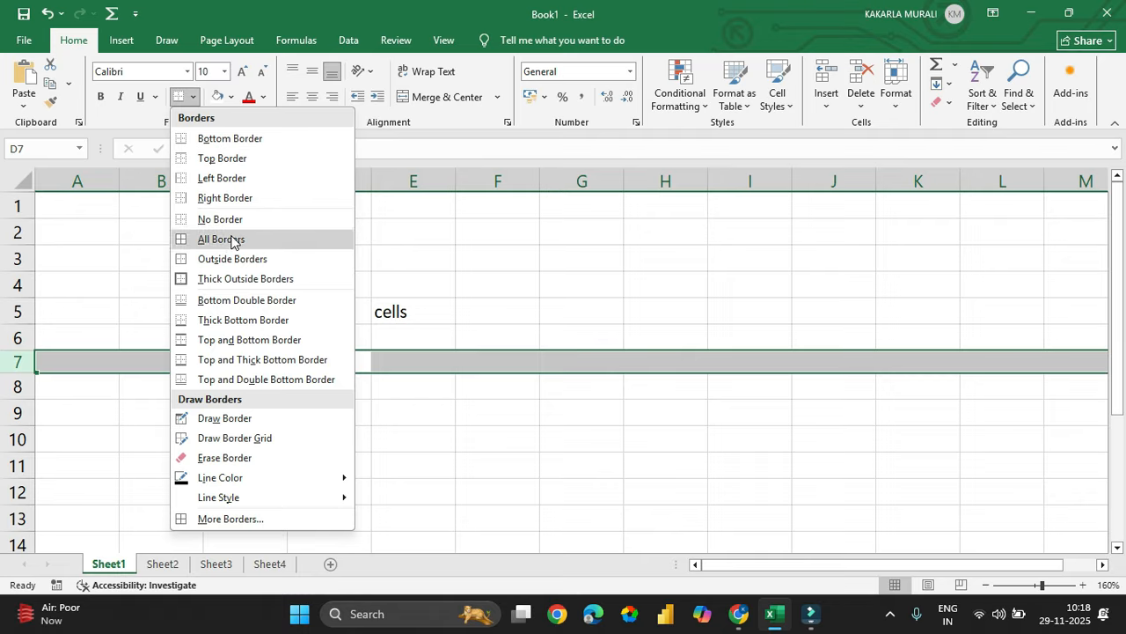
click(232, 240)
click(516, 378)
click(549, 401)
- Apply All Borders to the range C4:F11 and deselect it
drag(273, 278, 513, 465)
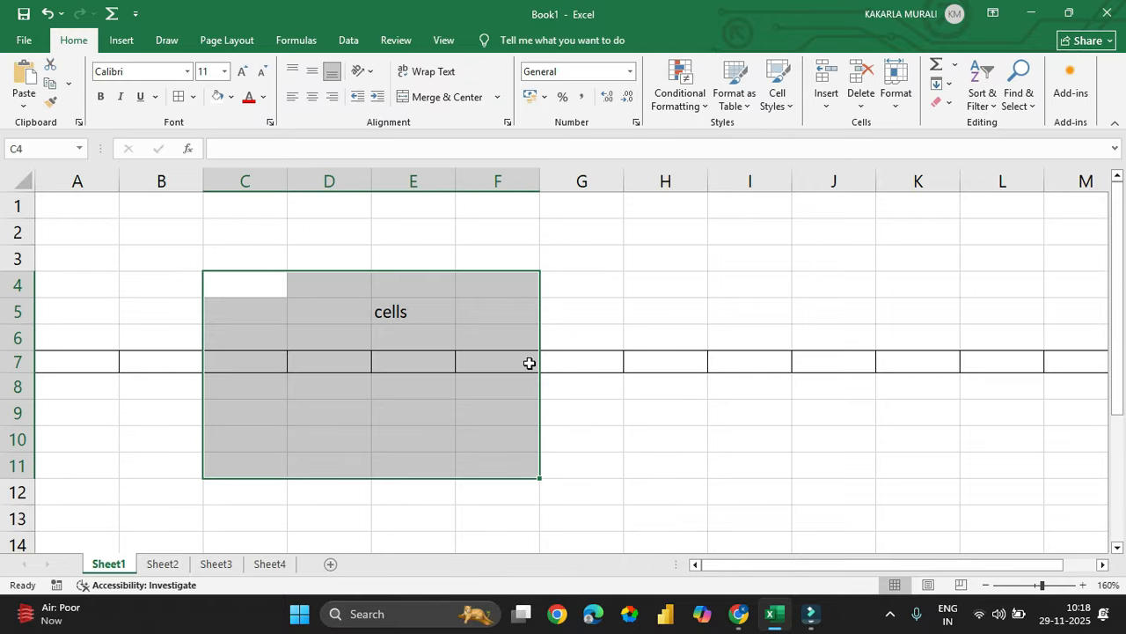
click(194, 97)
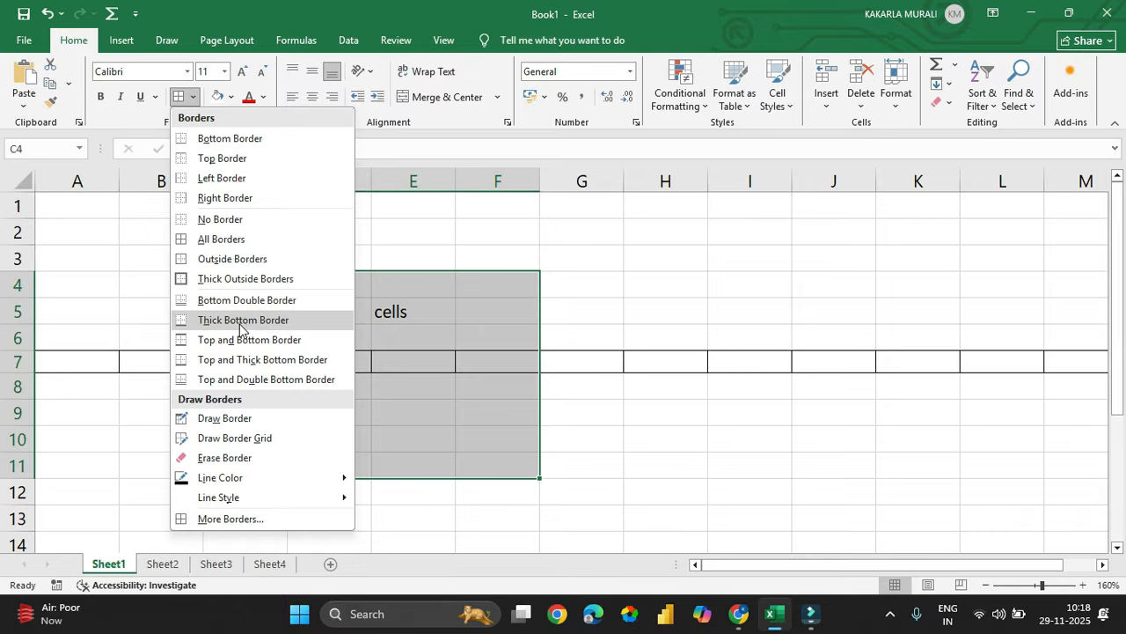
click(245, 240)
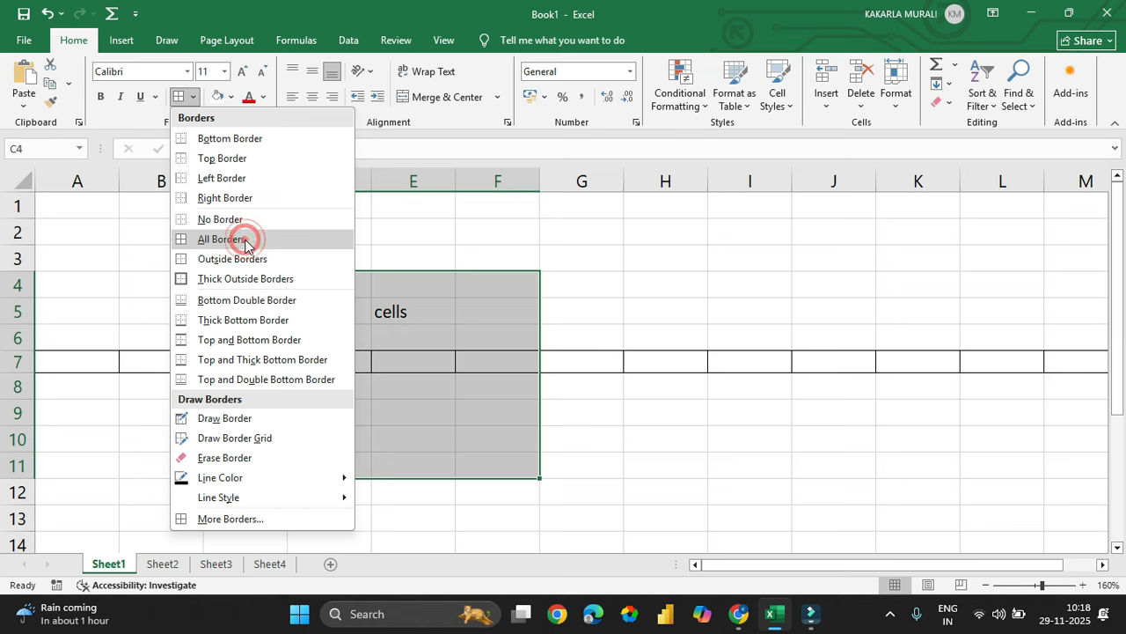
click(600, 402)
click(681, 445)
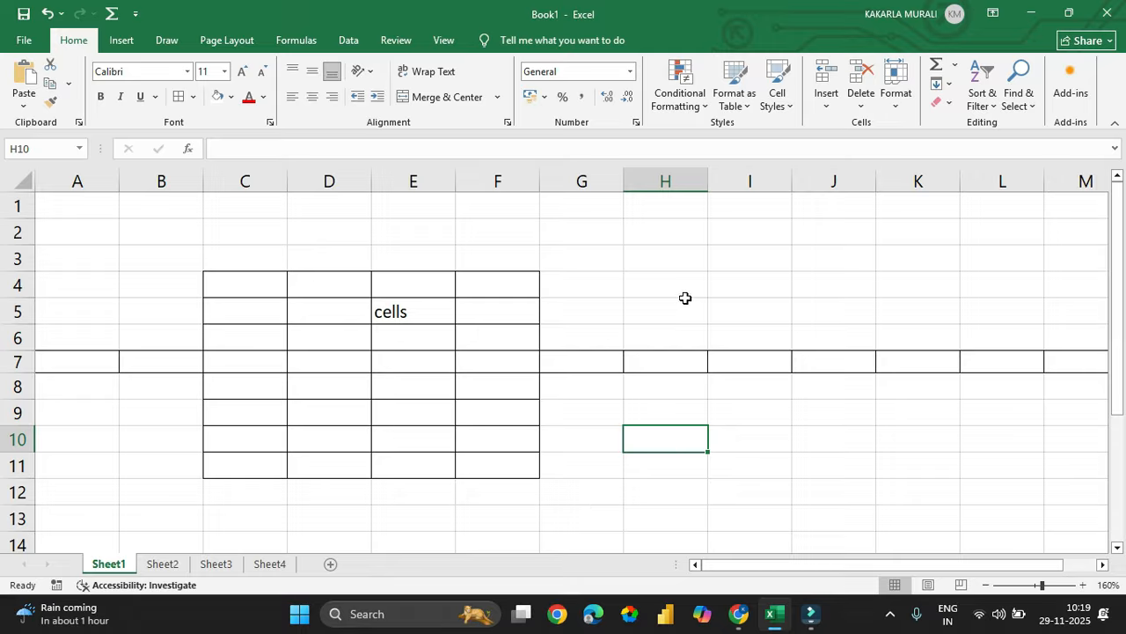
click(616, 307)
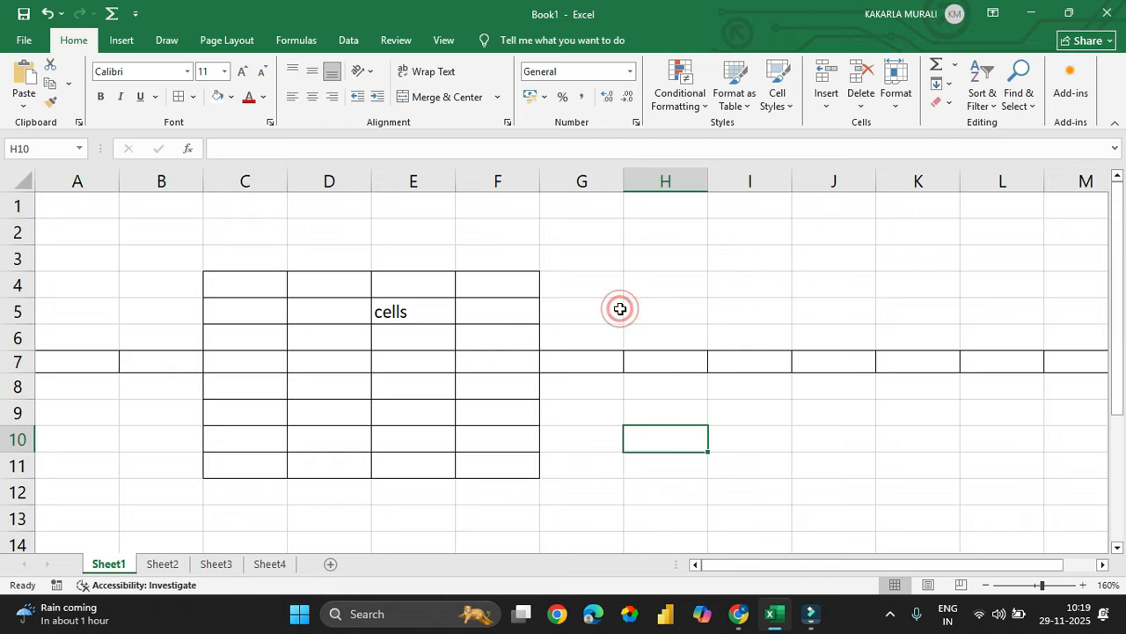
- Enter the numbers 1, 2 and 3 across cells C2 to E2
click(244, 227)
key(BackSpace)
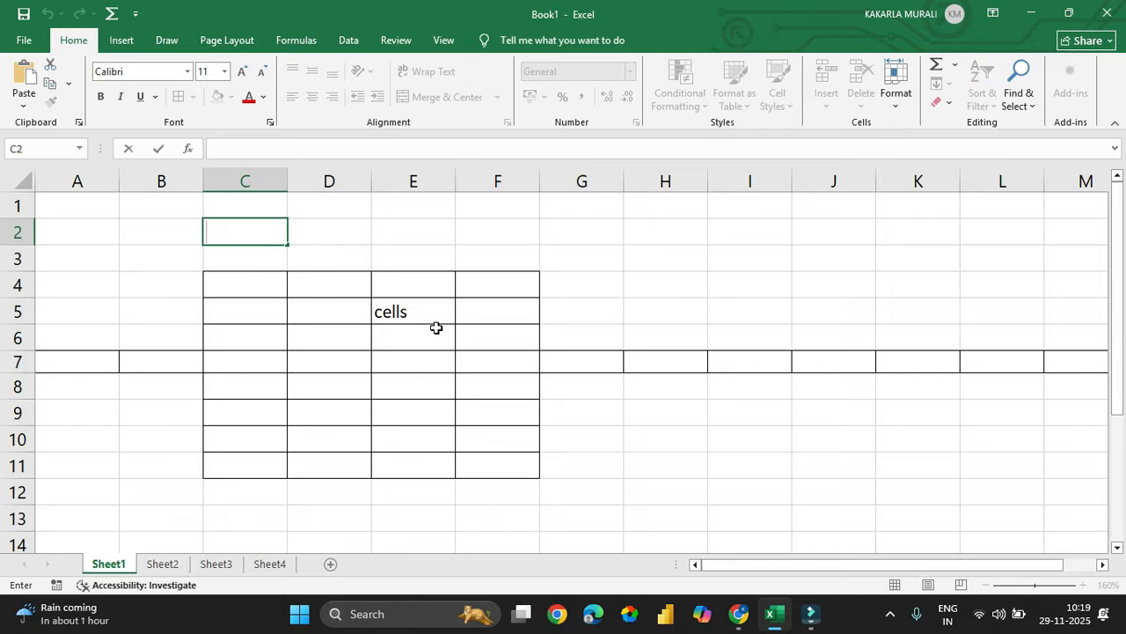
text(1)
key(Tab)
text(2)
key(Tab)
text(3)
key(Tab)
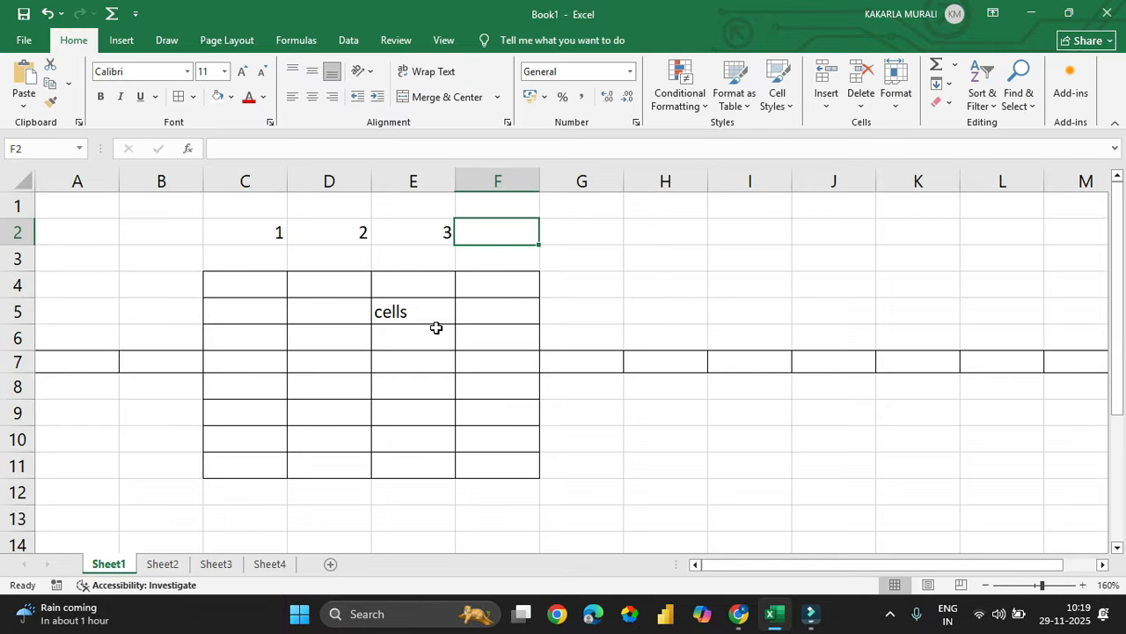
- Continue row 2 with 1, 2, 5 and 3 in cells F2 to I2 and the mixed text 6kljkdkj in J2
text(1	2	5)
key(Tab)
text(3)
key(Tab)
text(6)
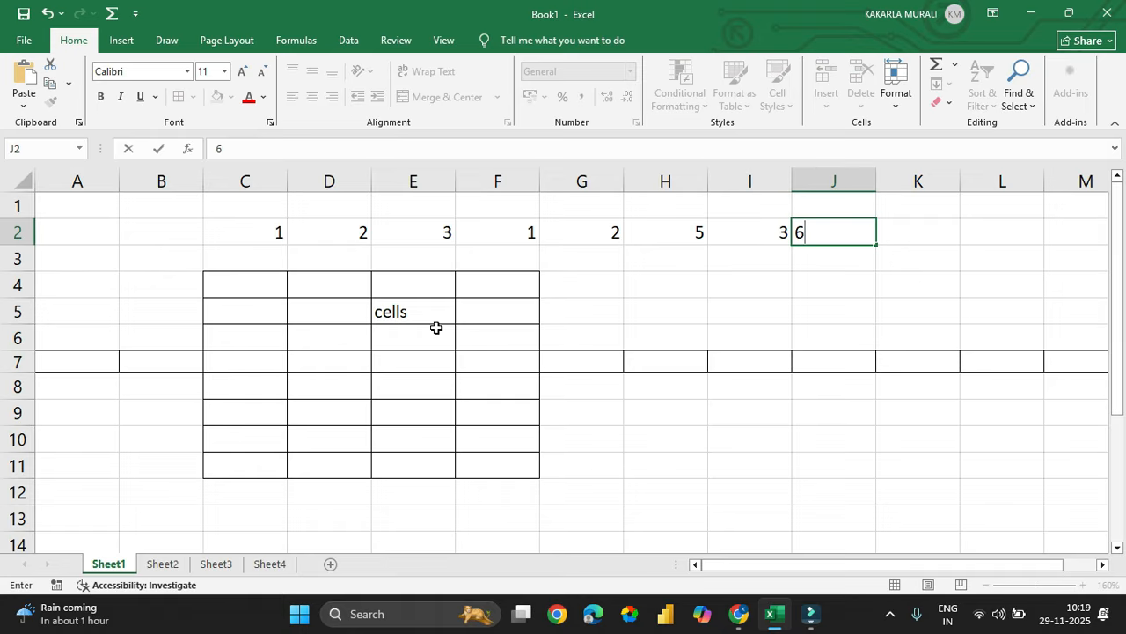
text(kljkdkj)
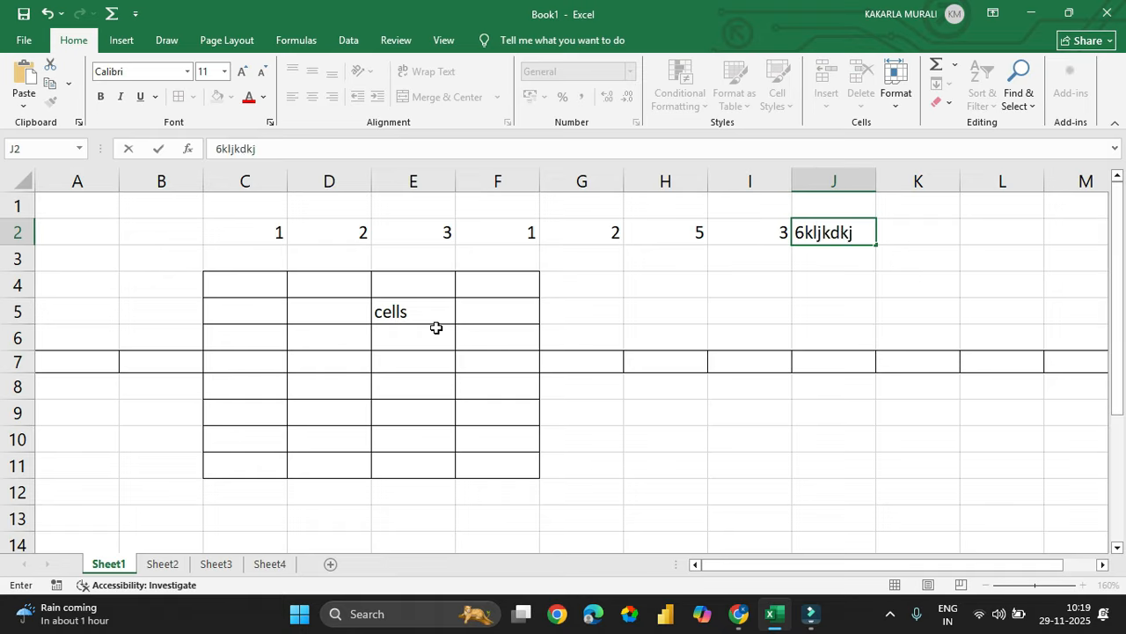
key(Return)
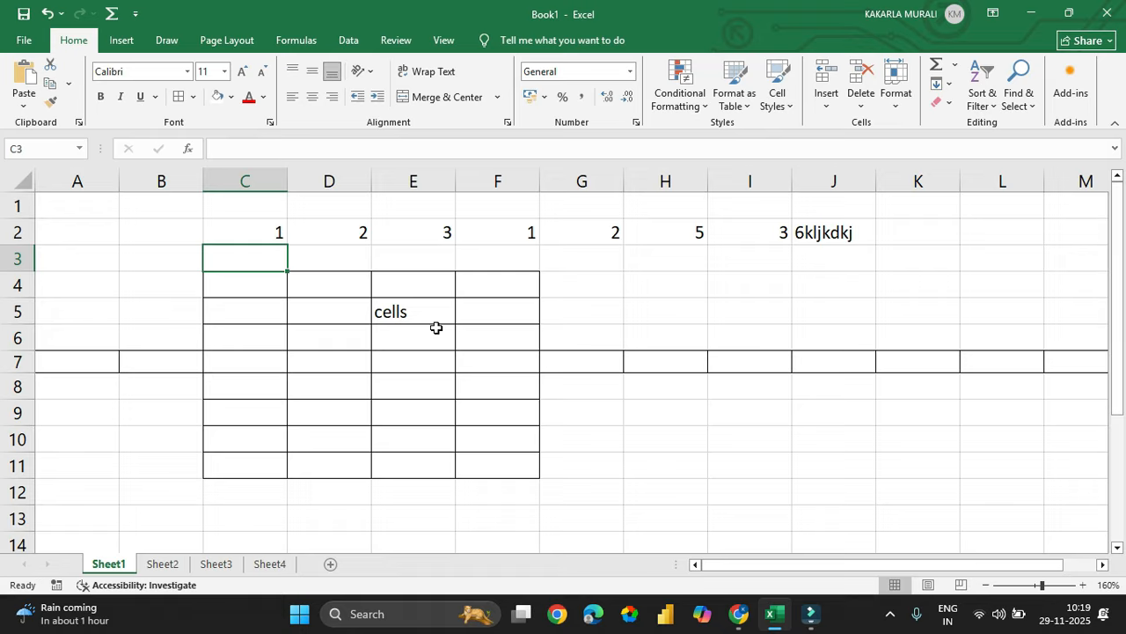
text(think sm)
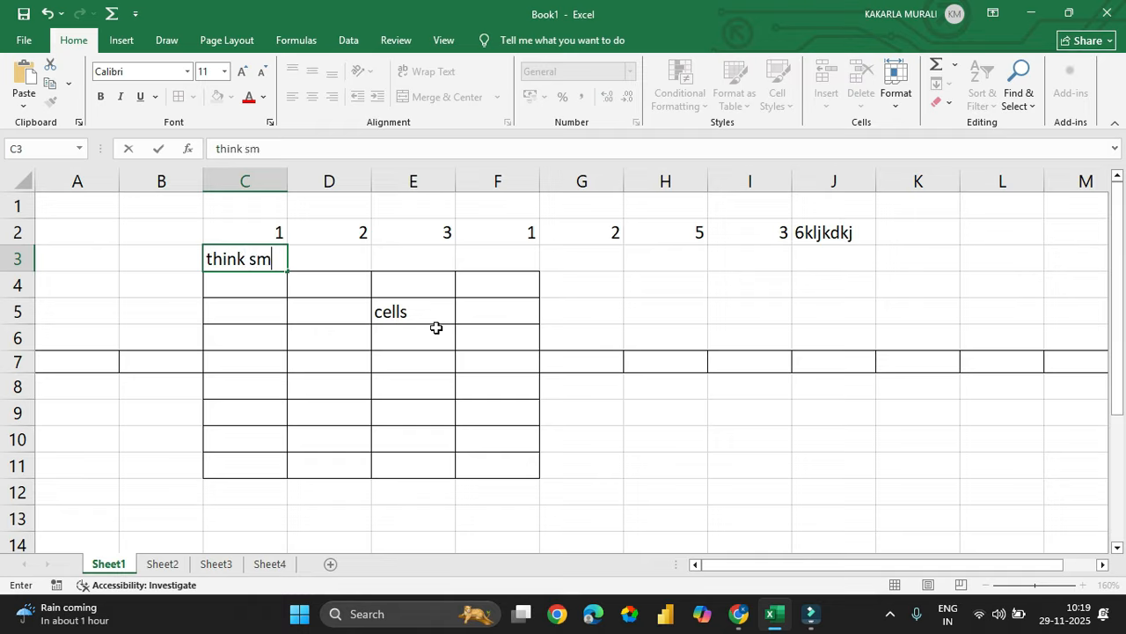
text(art solutions)
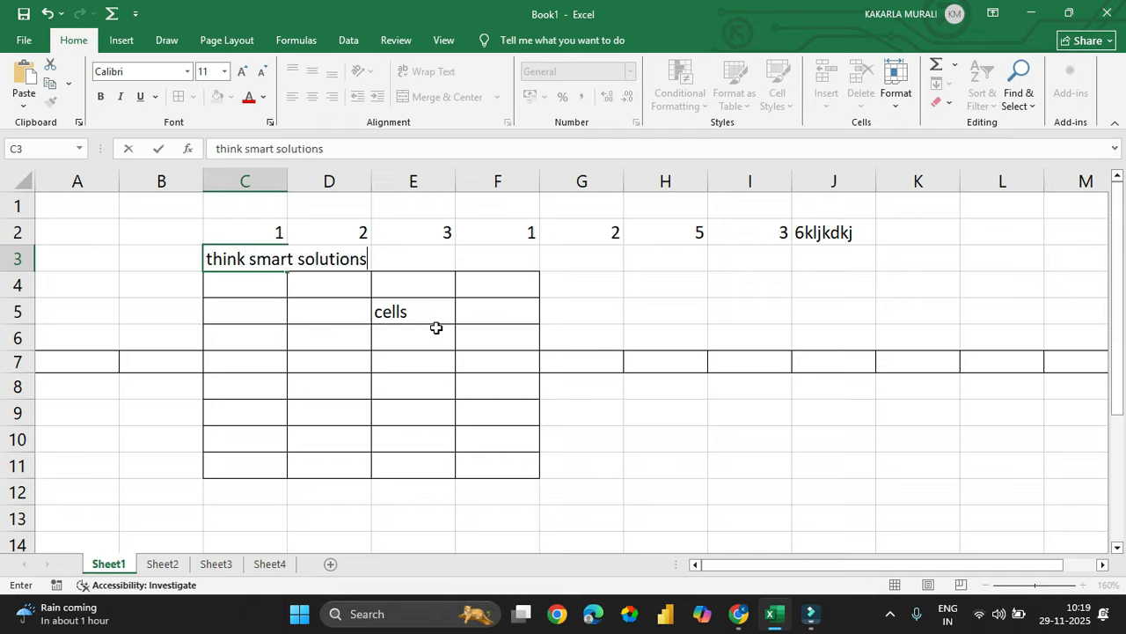
text(122336654985654)
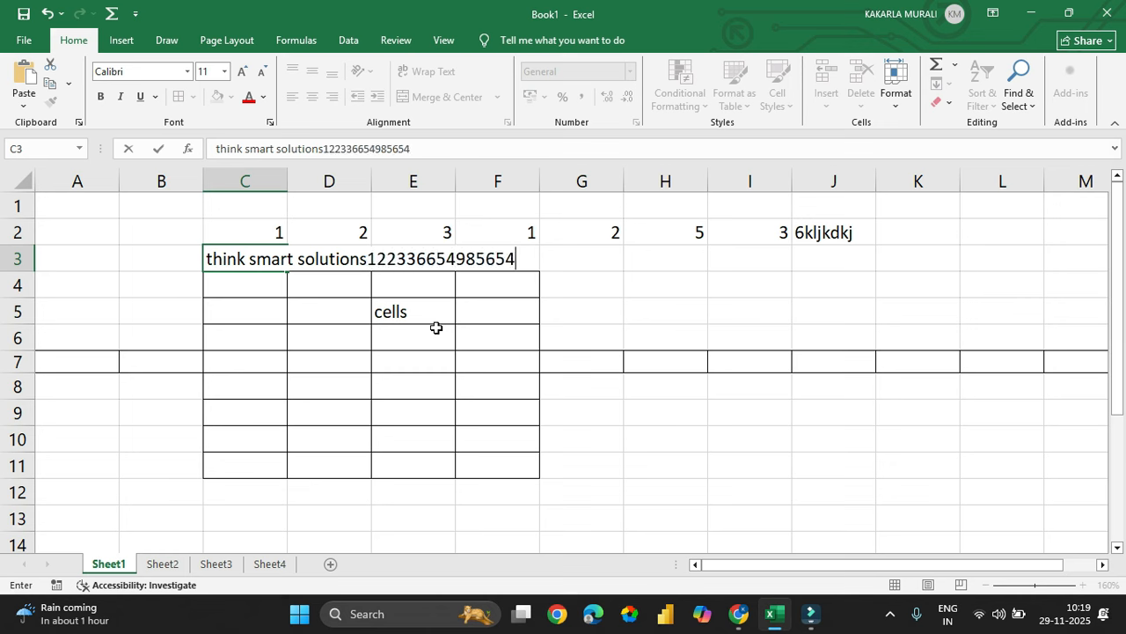
key(Return)
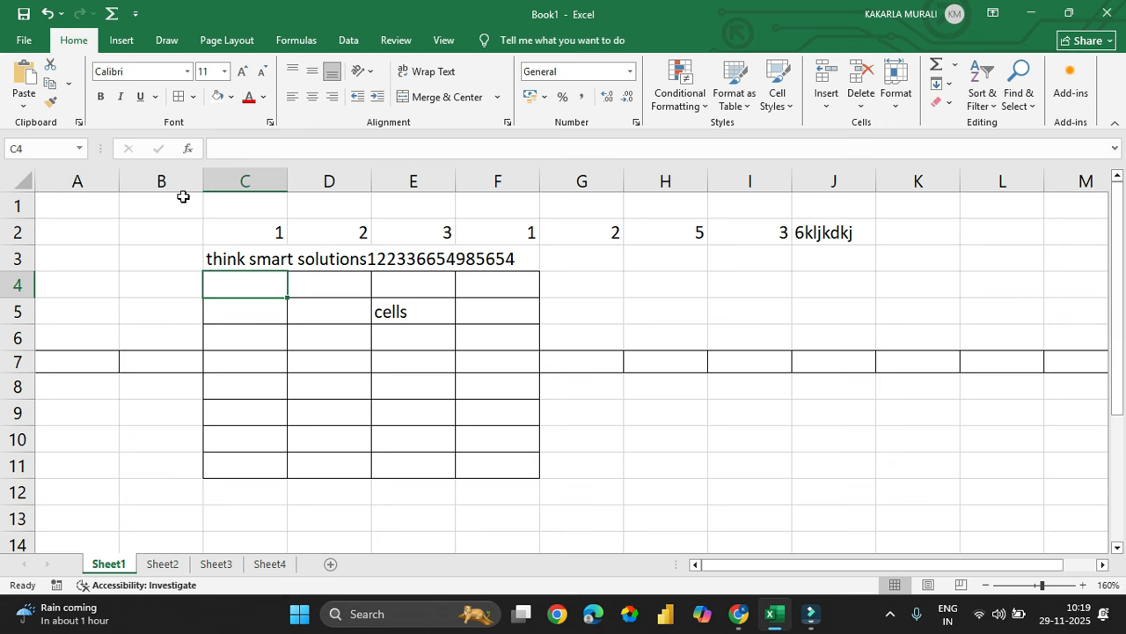
click(555, 289)
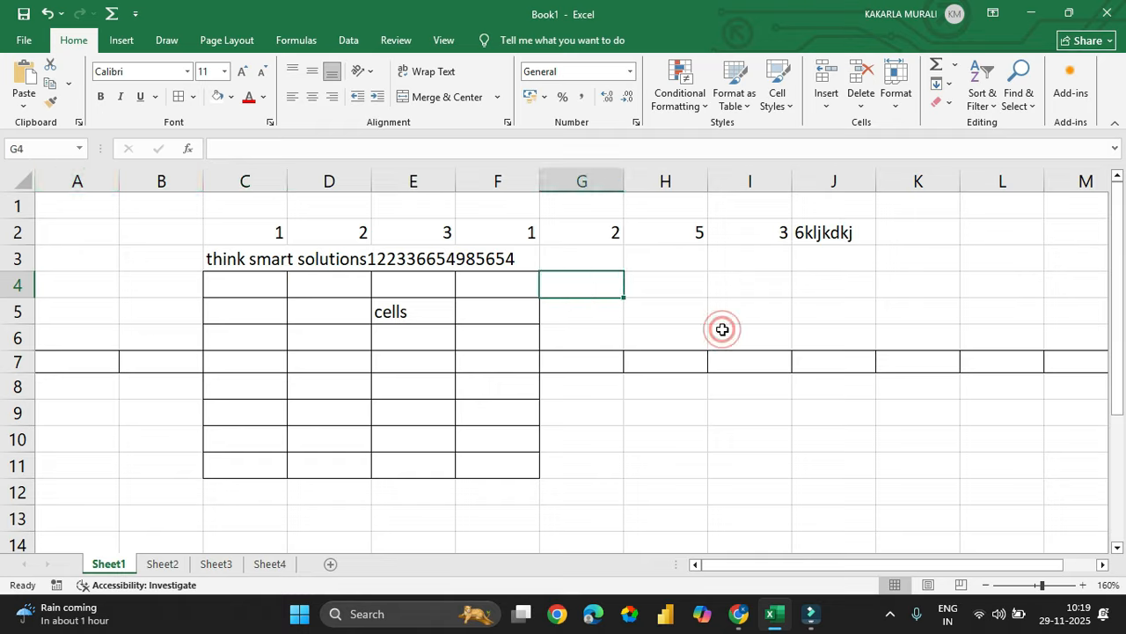
click(658, 395)
click(660, 460)
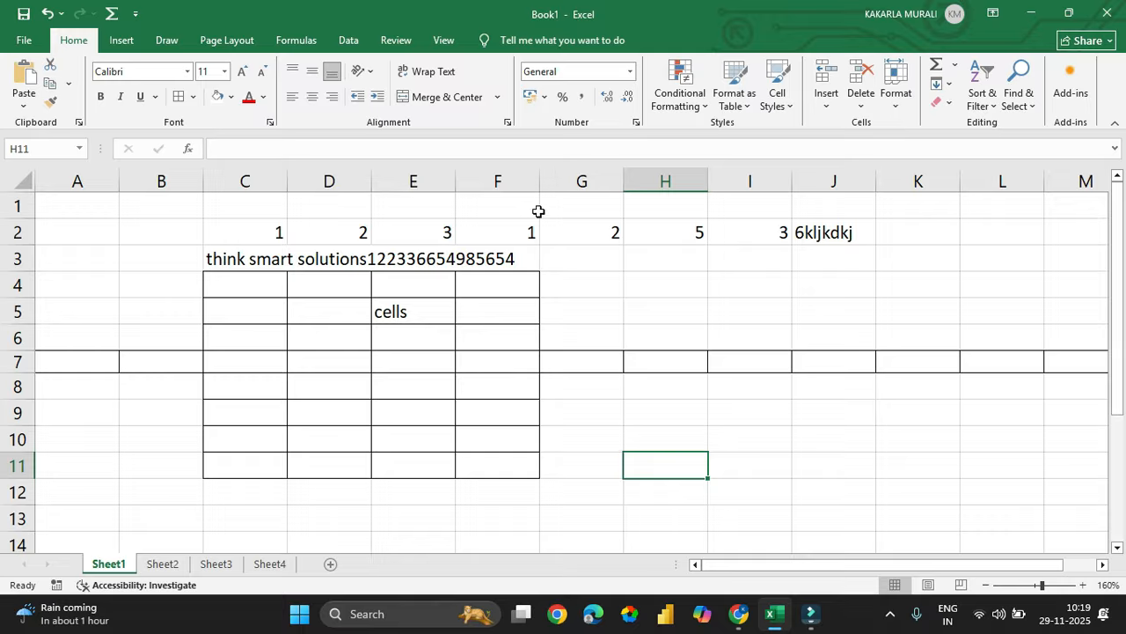
- Insert four blank columns before column G
click(595, 178)
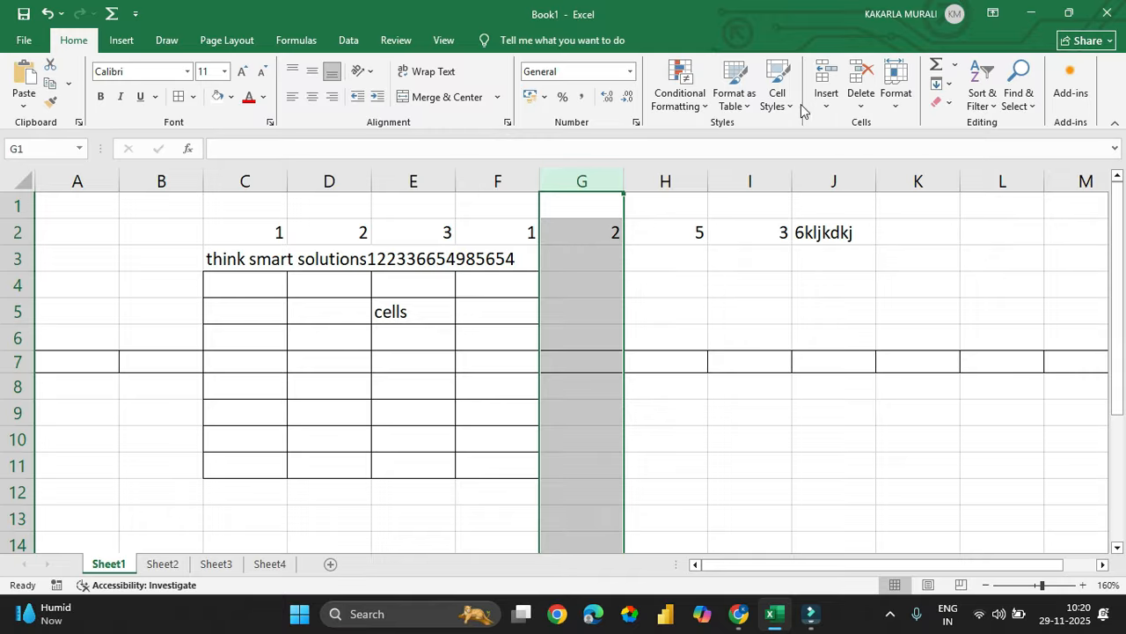
click(823, 76)
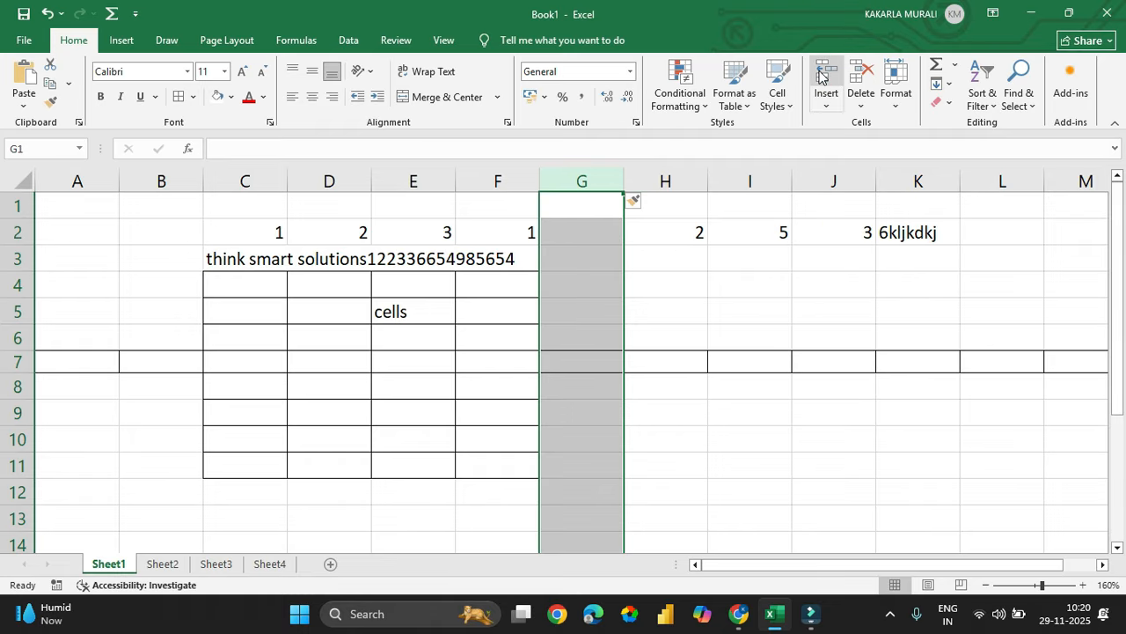
click(820, 76)
click(821, 72)
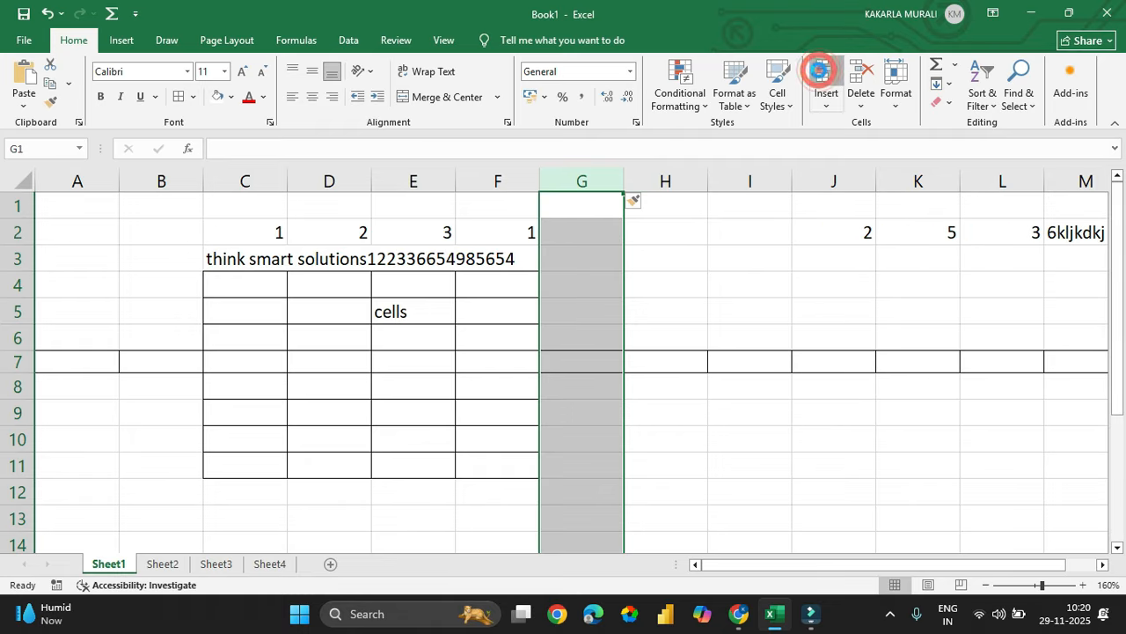
click(821, 74)
- Delete the four blank columns at G and the adjacent column containing the number 2, and deselect
click(860, 81)
click(860, 85)
click(860, 85)
click(860, 87)
click(860, 86)
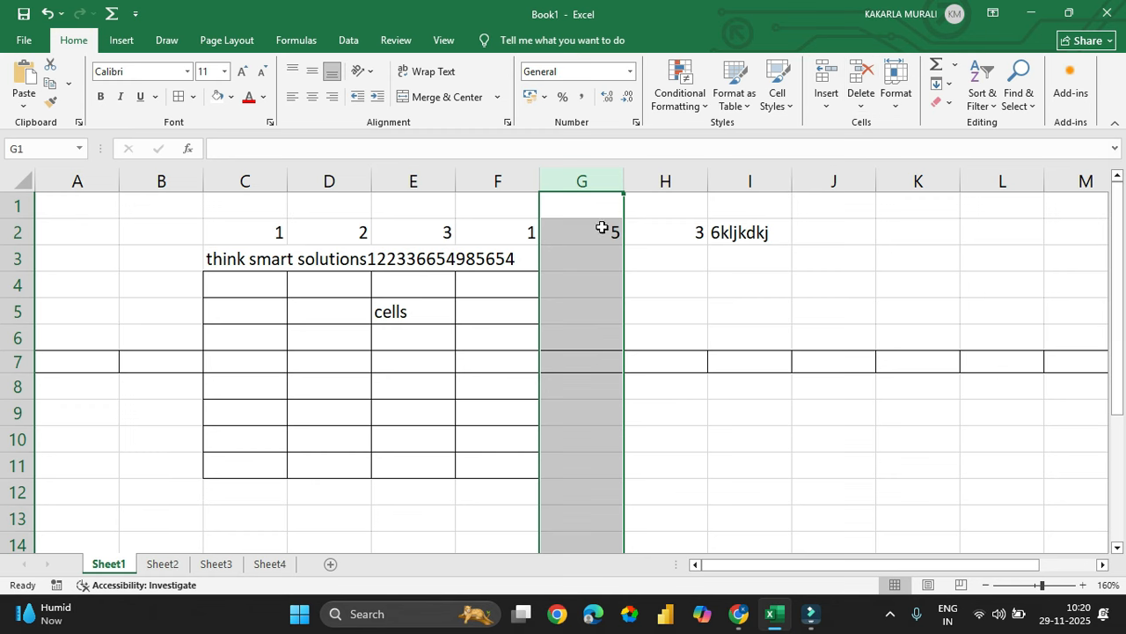
click(772, 460)
- Delete row 6 and insert several blank rows in its place
click(20, 341)
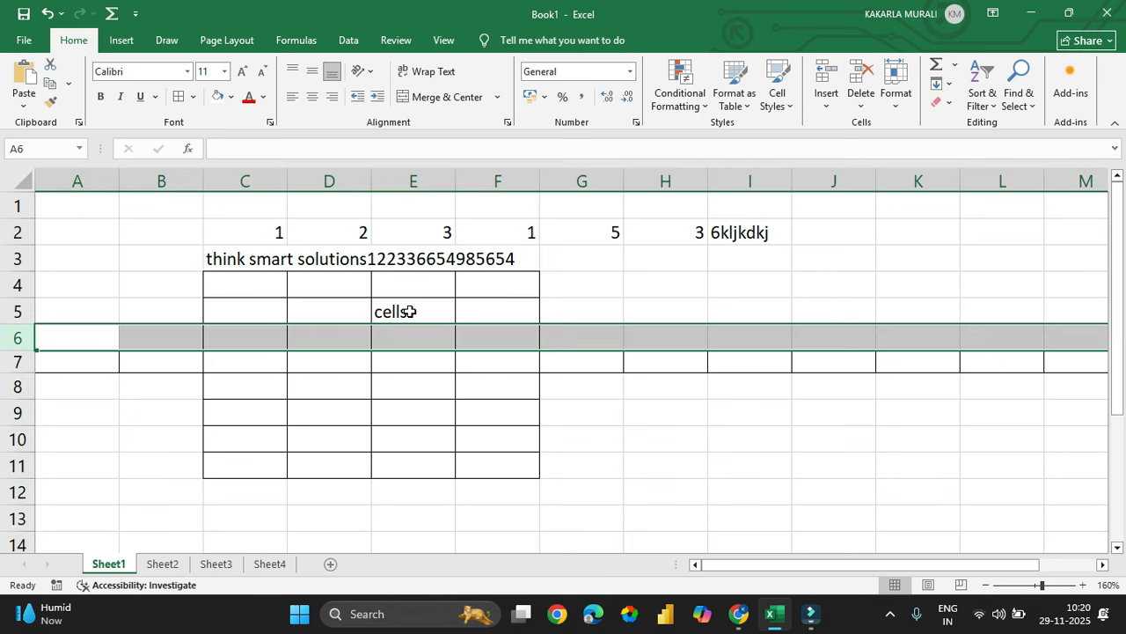
click(860, 84)
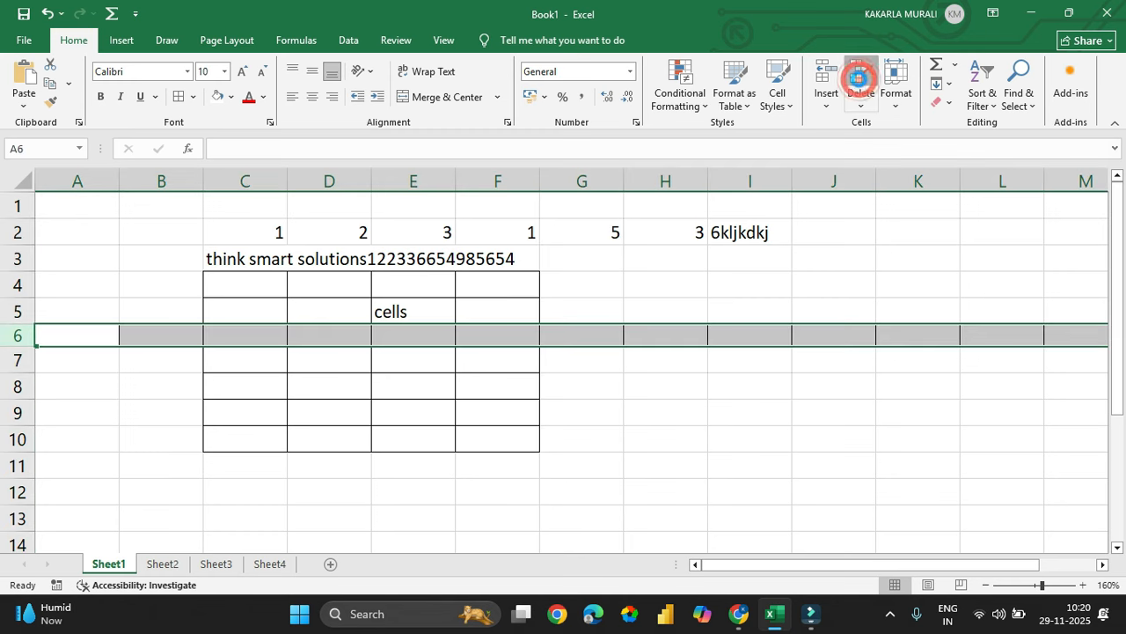
click(825, 83)
click(825, 84)
click(825, 83)
- Delete some of the rows at row 6, including the fully bordered one, and insert more blank rows there
click(860, 84)
click(860, 84)
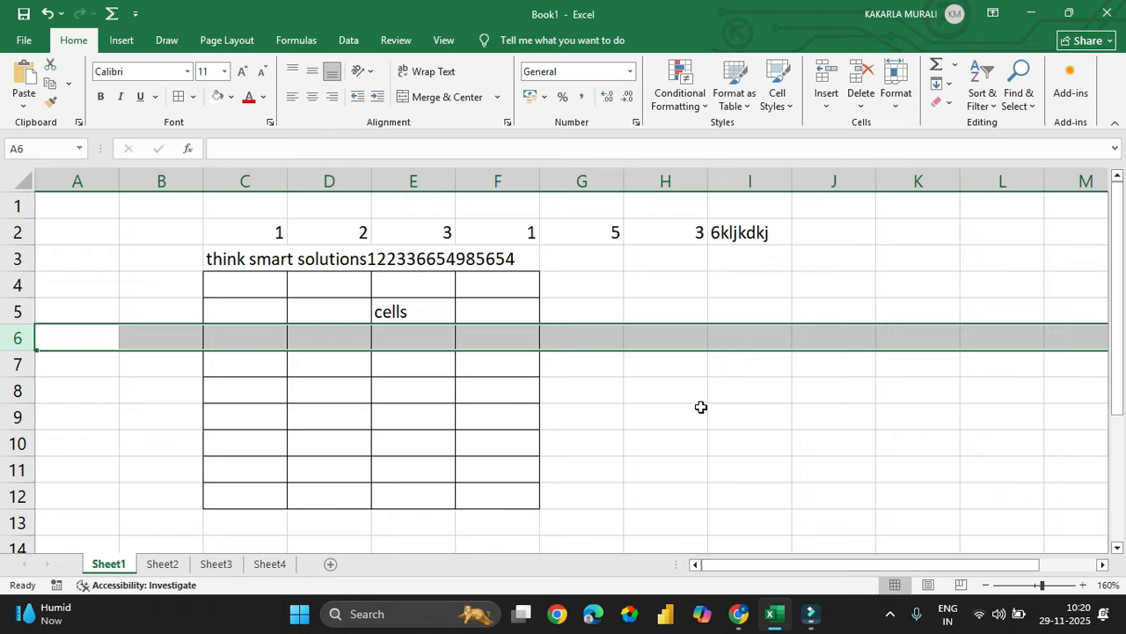
key(ctrl+plus)
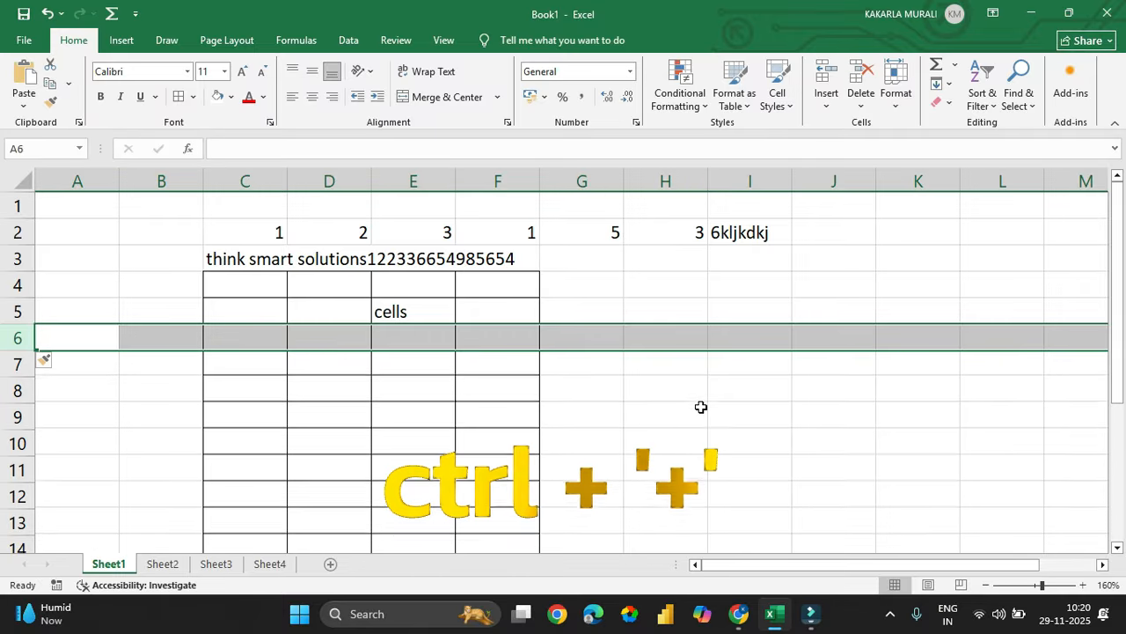
- Repeatedly delete the selected row 6 to shorten the bordered table
key(ctrl+minus)
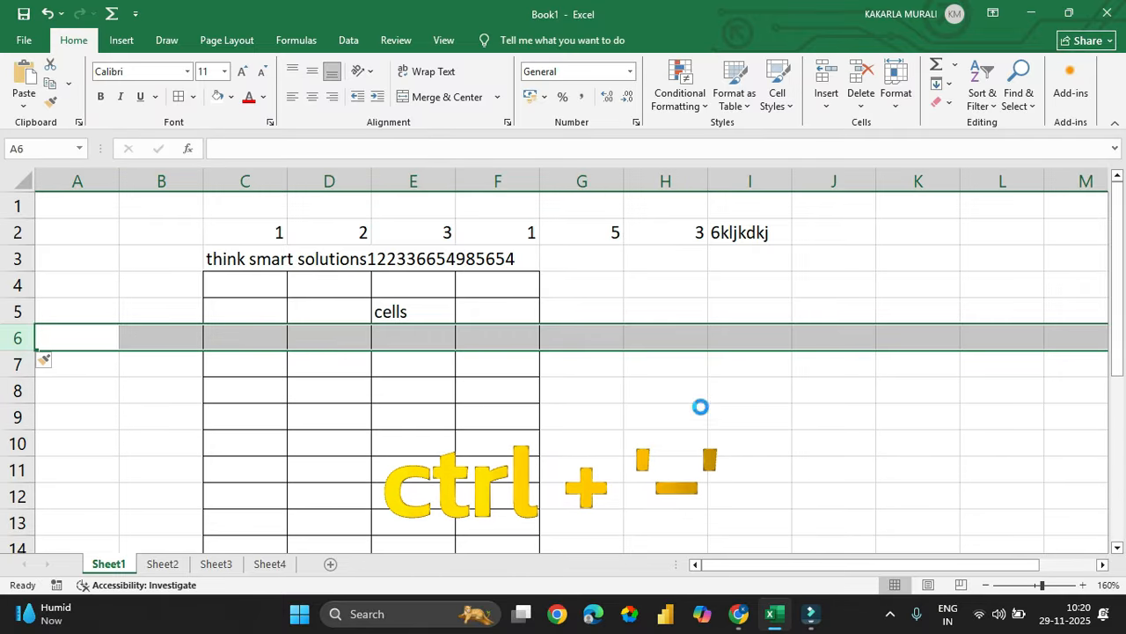
key(ctrl+minus)
key(ctrl+minus)
key(ctrl+minus)
key(ctrl+minus)
key(ctrl+minus)
key(ctrl+minus)
key(ctrl+minus)
- Insert several blank rows above the selected row 6 again
key(ctrl+shift+plus)
key(ctrl+shift+plus)
key(ctrl+shift+plus)
key(ctrl+shift+plus)
key(ctrl+shift+plus)
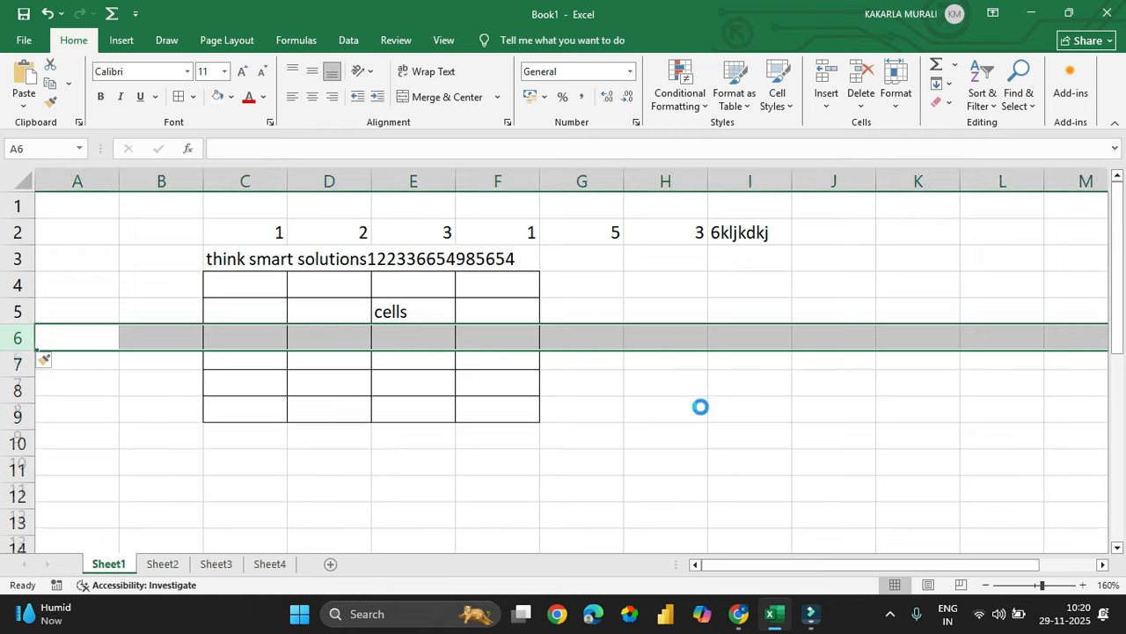
- Delete the surplus rows at row 6 until the bordered table ends at row 8, and deselect
key(ctrl+minus)
key(ctrl+minus)
key(ctrl+minus)
key(ctrl+minus)
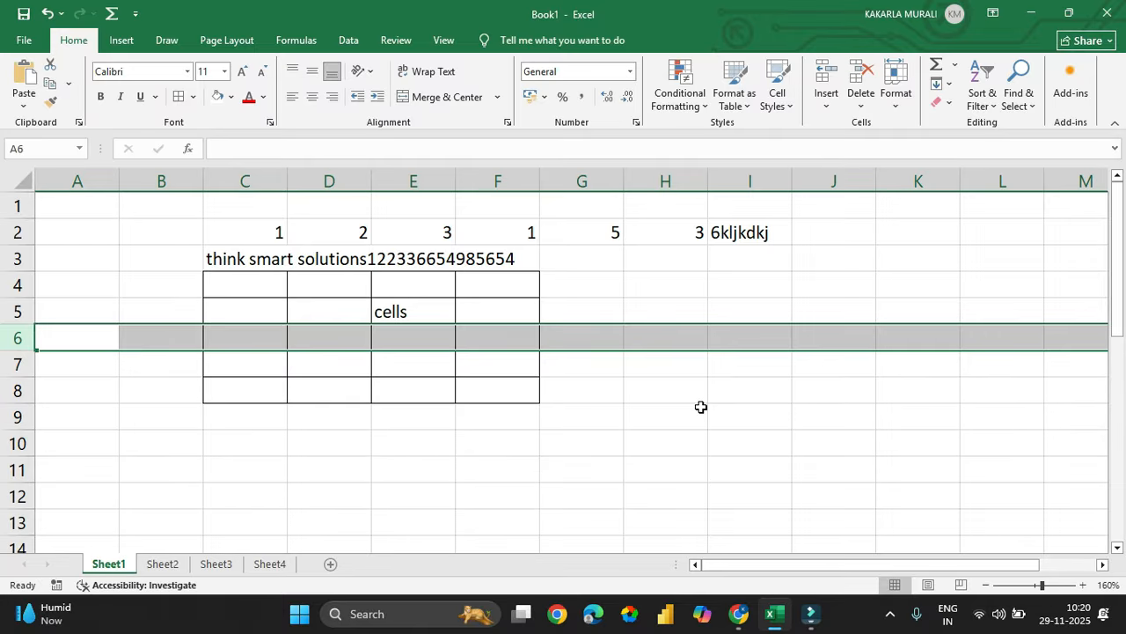
click(701, 407)
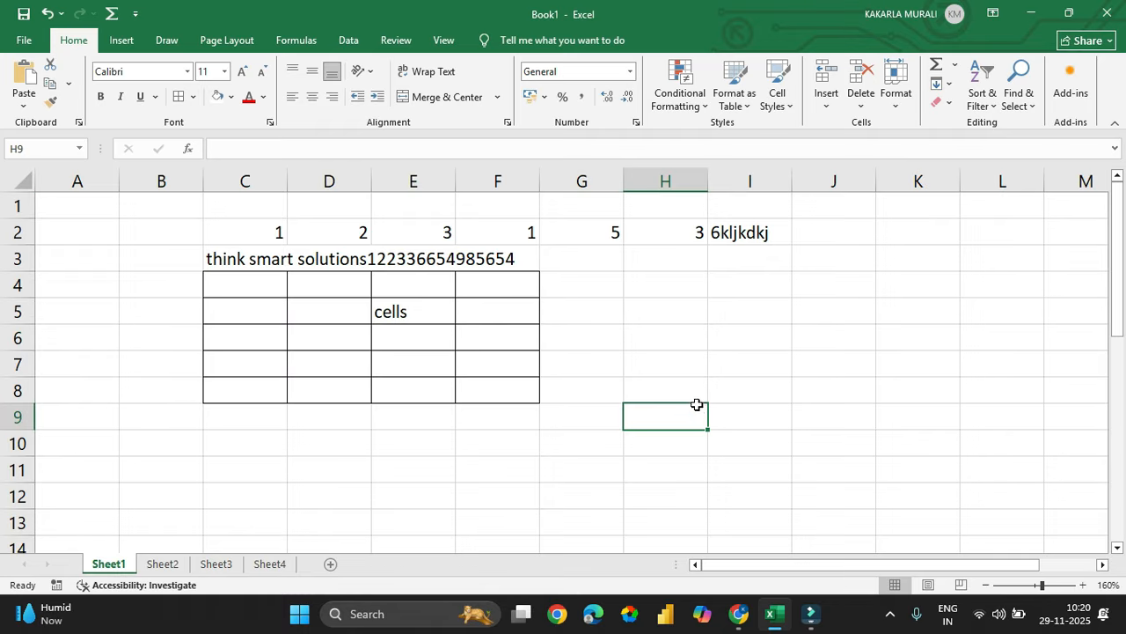
- Delete cell G5 with the Shift cells left option
click(570, 301)
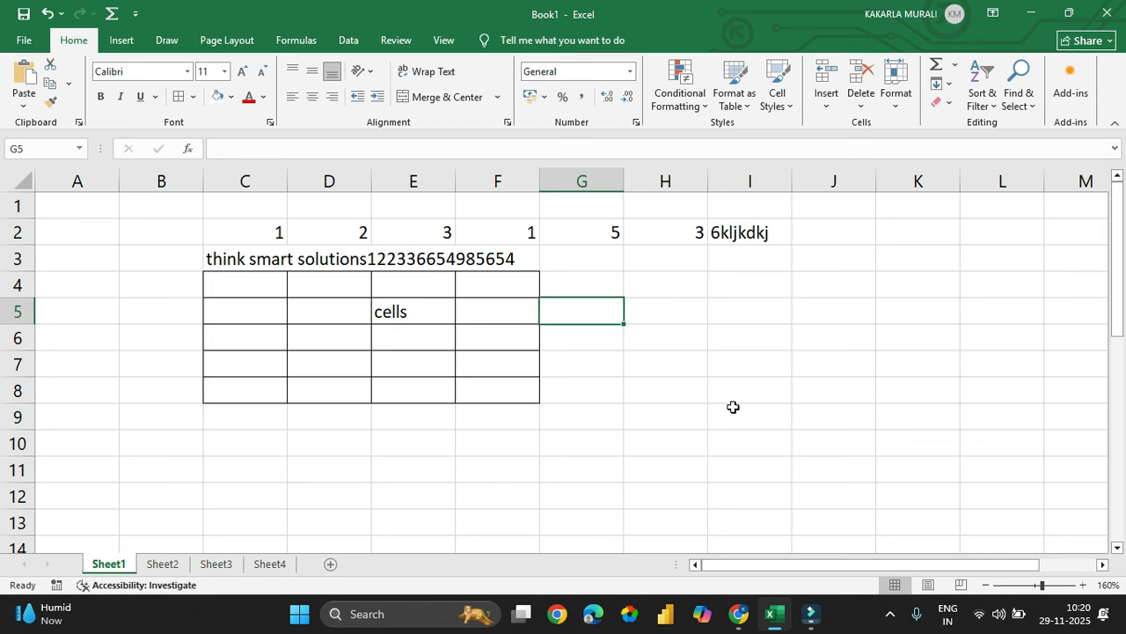
key(ctrl+minus)
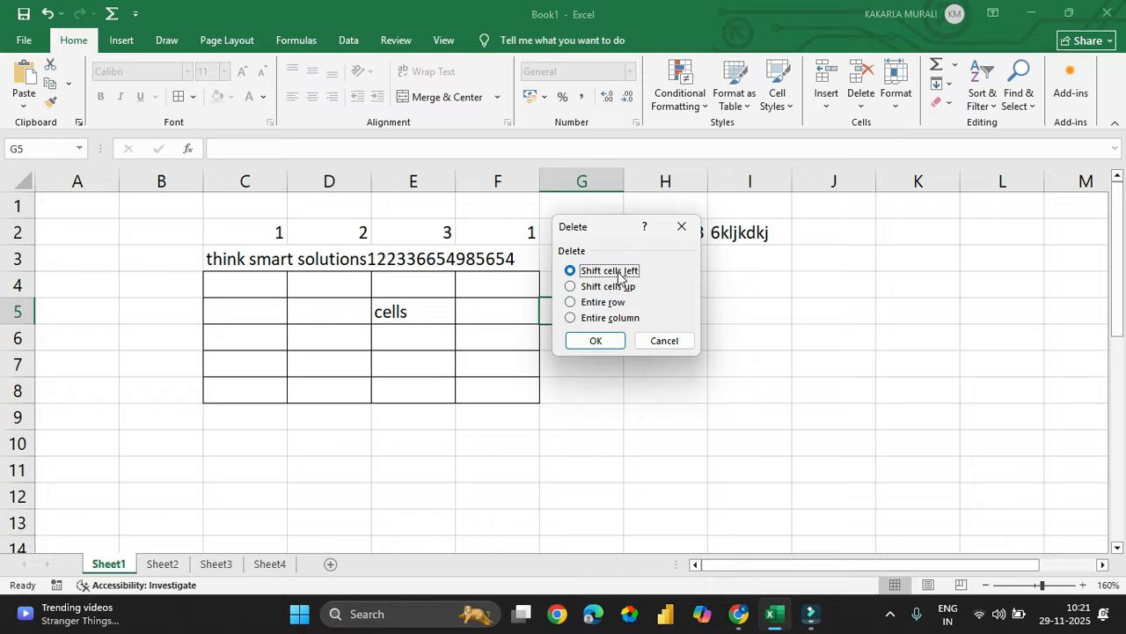
click(602, 340)
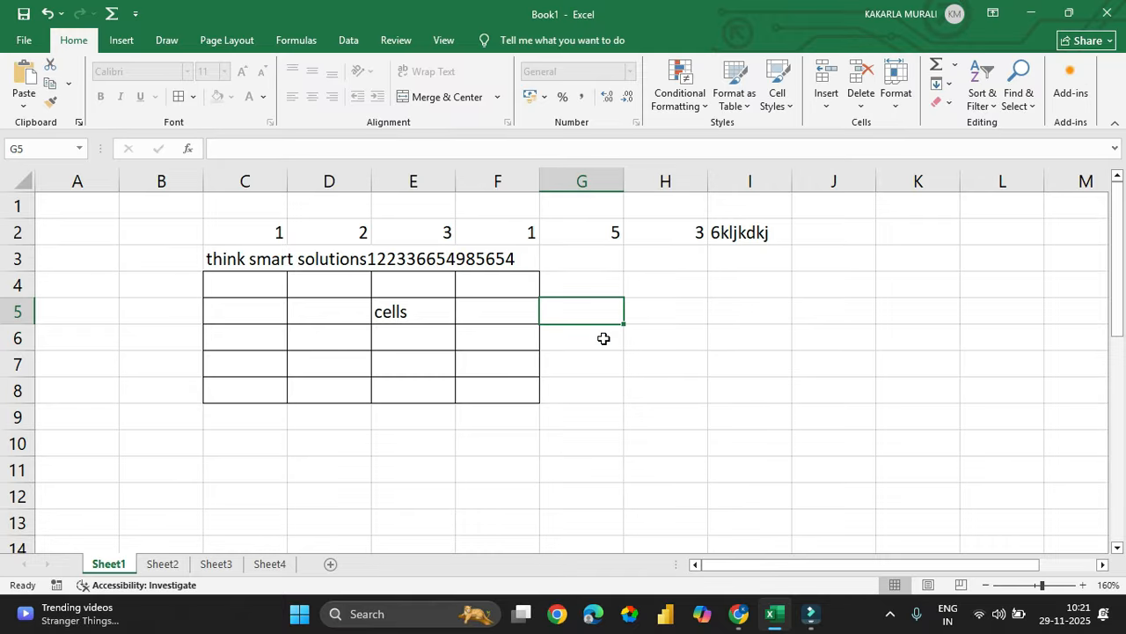
- Select cells F5 and E5 in turn, and insert a blank cell at G6
click(493, 315)
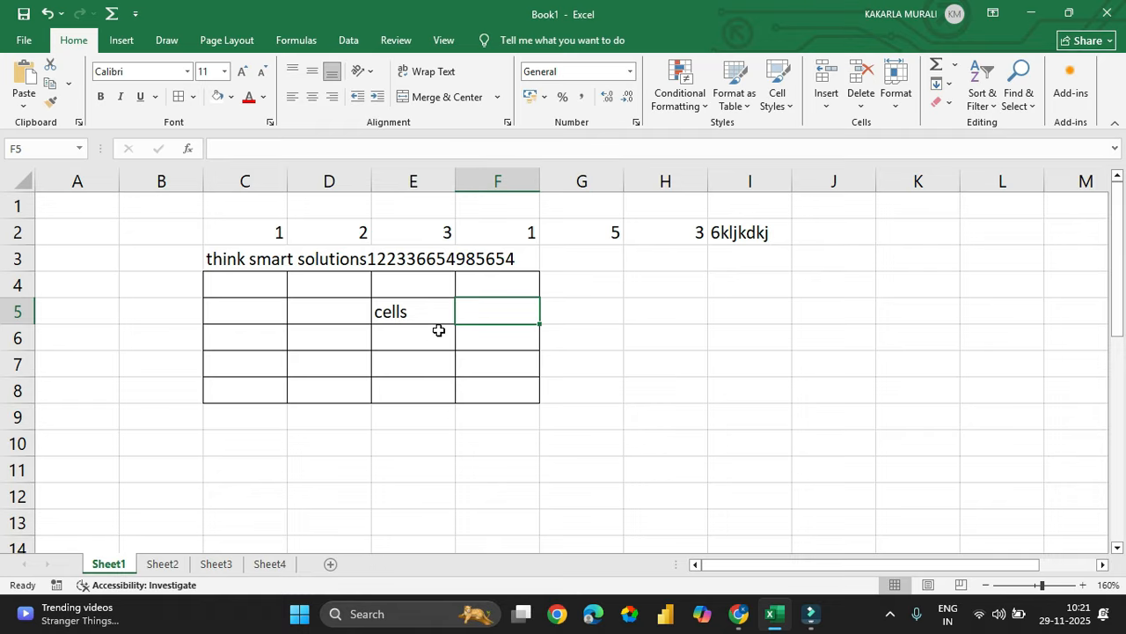
click(419, 318)
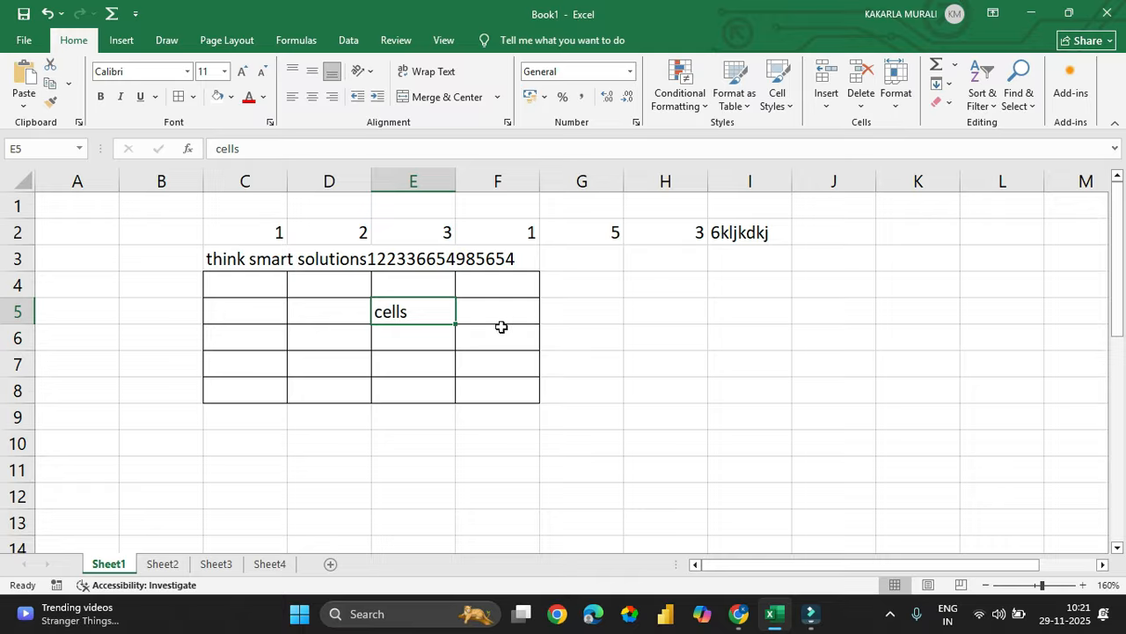
click(596, 348)
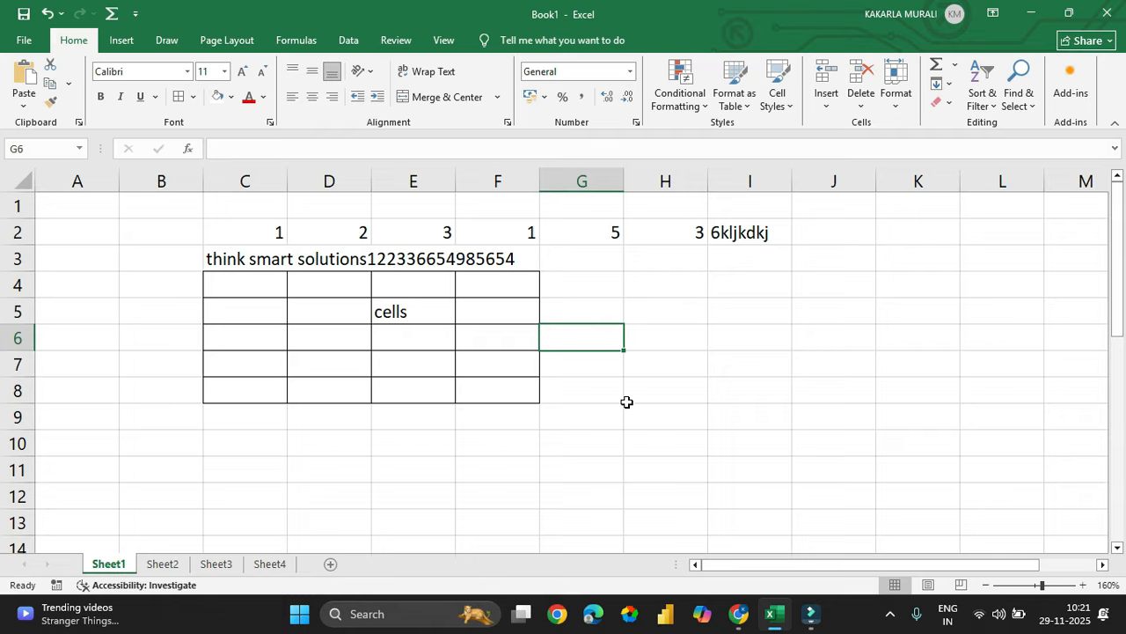
key(ctrl+shift+plus)
key(Down)
key(Return)
- Select cell B3, the whole of column B and the whole of row 4 in turn, and deselect on E10
click(131, 258)
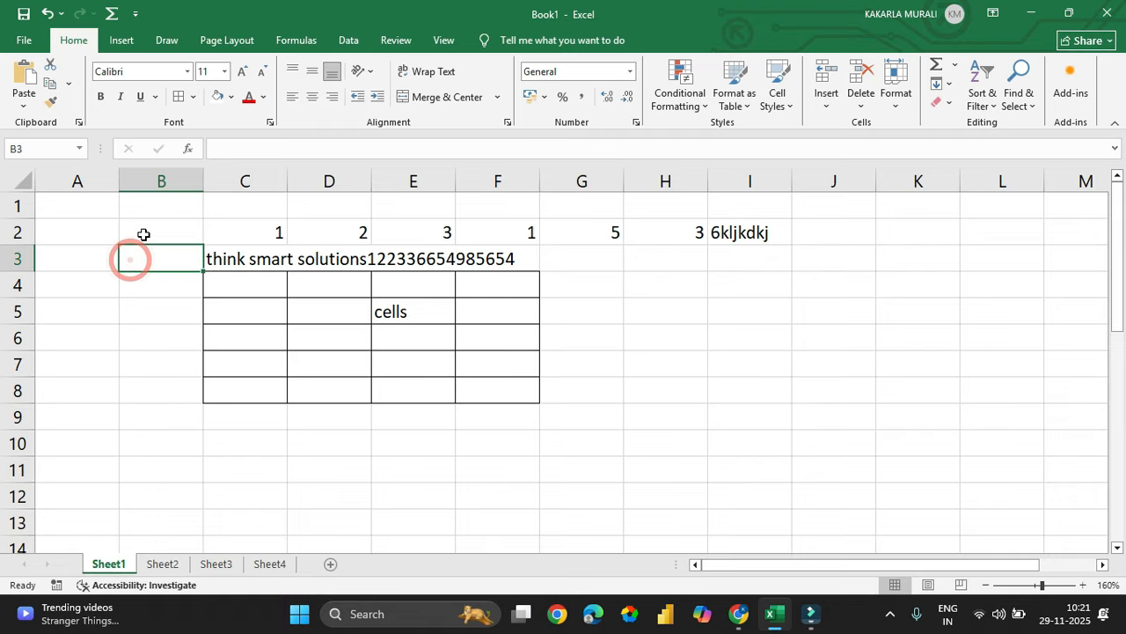
click(164, 179)
click(18, 284)
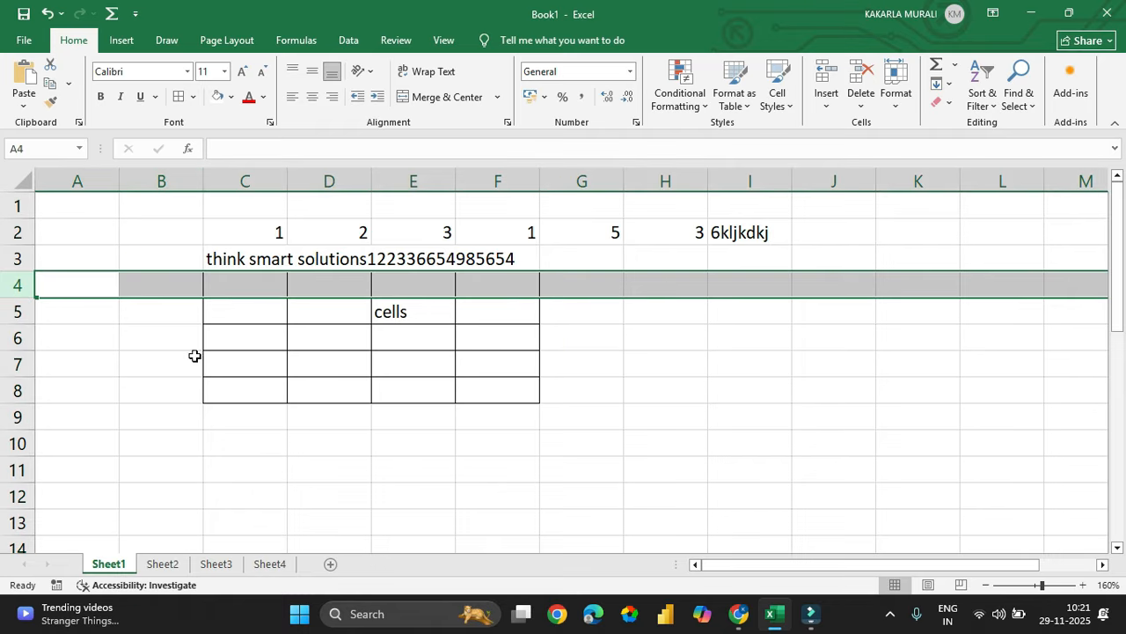
click(440, 448)
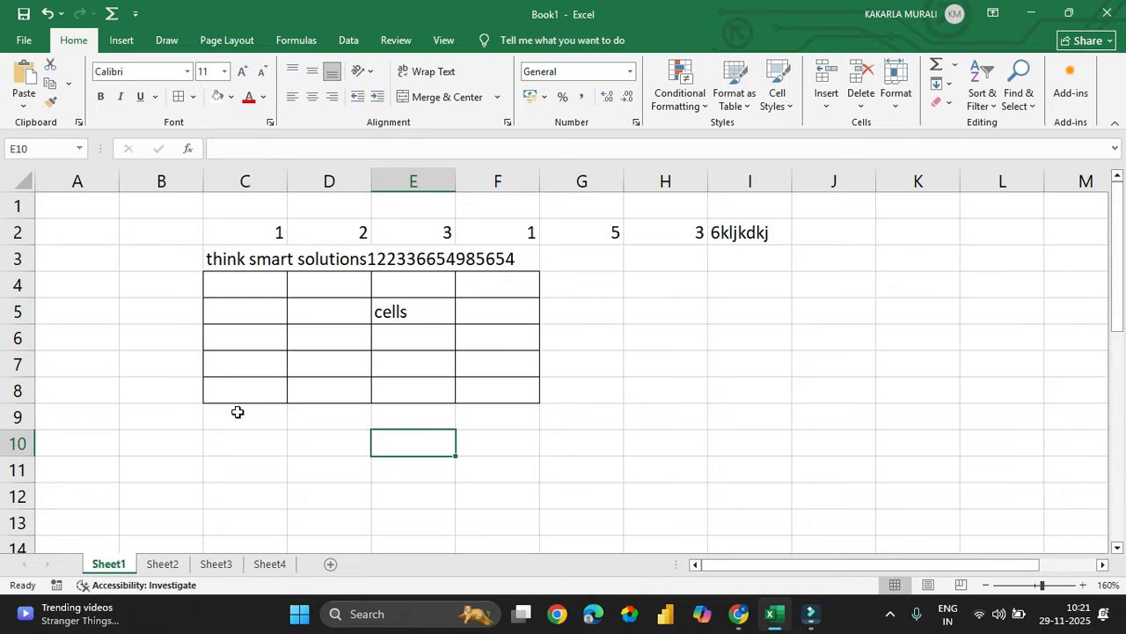
- Select the entire worksheet, deselect it on cell F10, and select the entire worksheet again
click(24, 181)
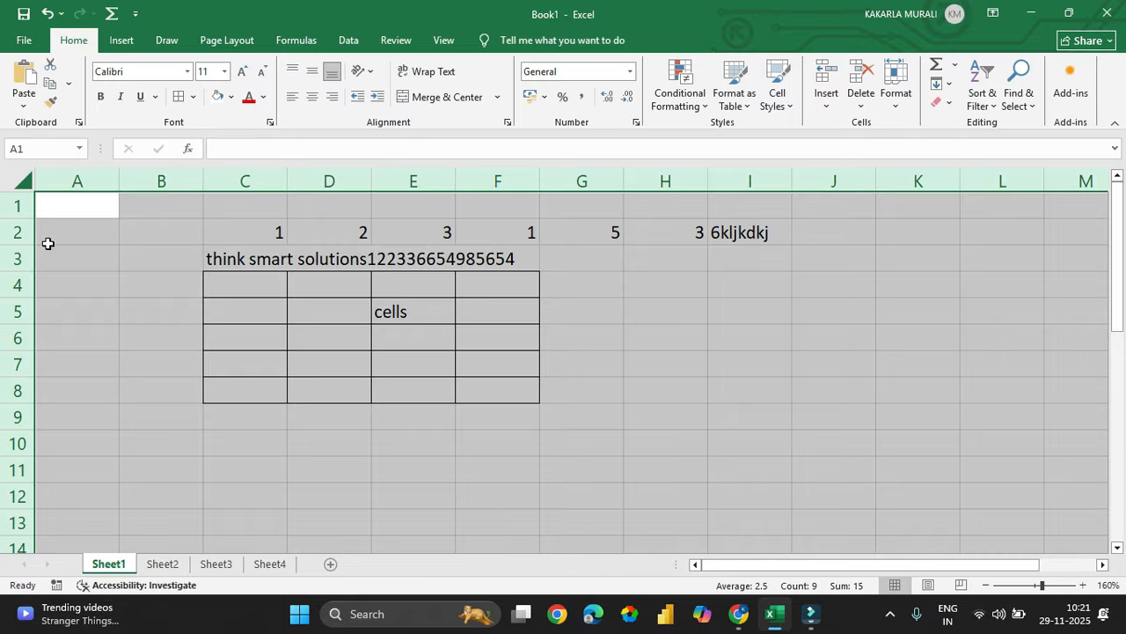
click(474, 519)
click(501, 440)
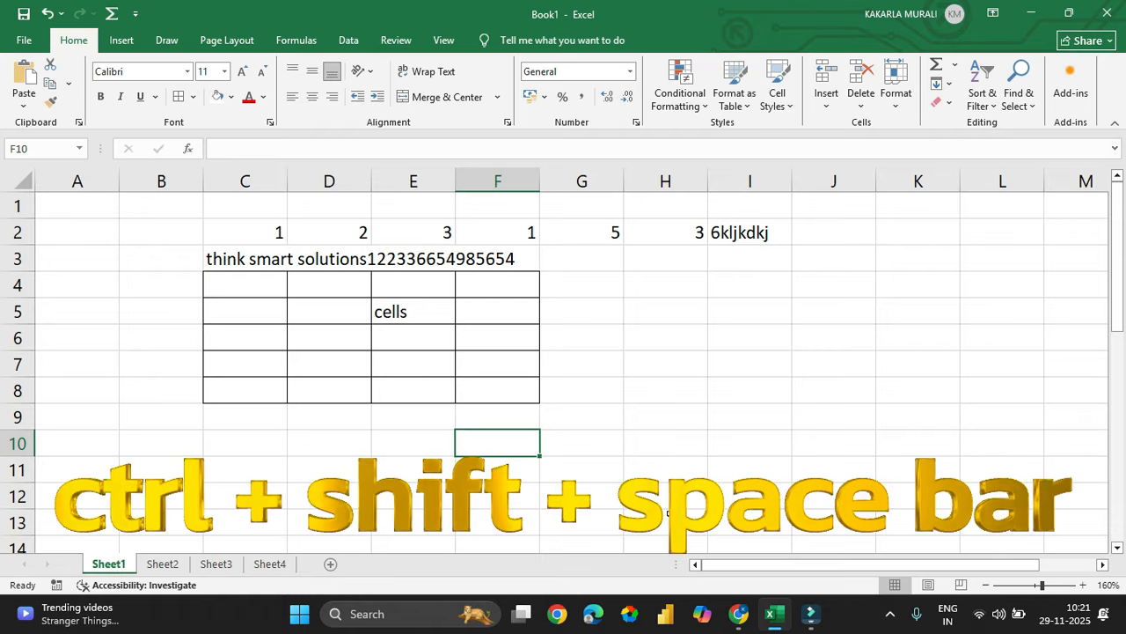
key(ctrl+shift+space)
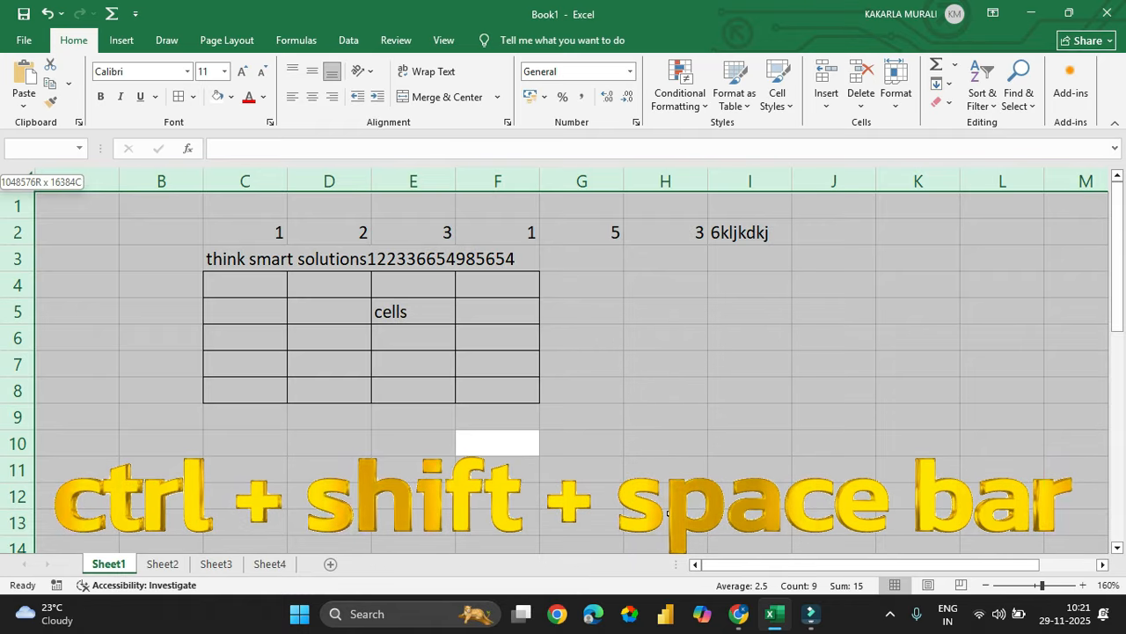